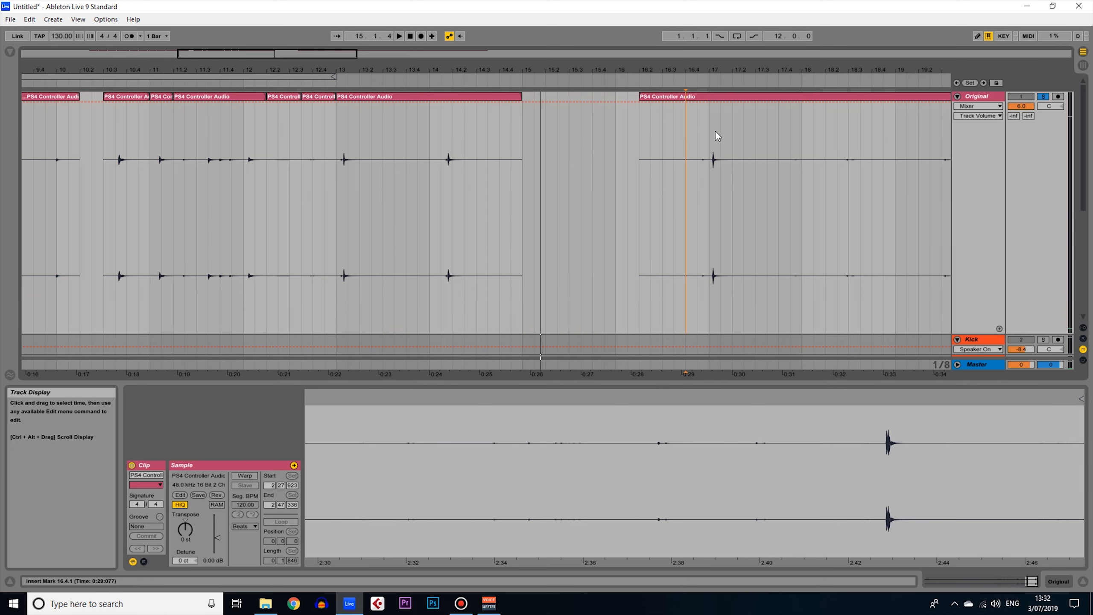
Move the last PS4 Controller Audio clip from the Original track to beat 1.2 on the Kick track and play it.
{"action": "left_click", "coordinate": [643, 102]}
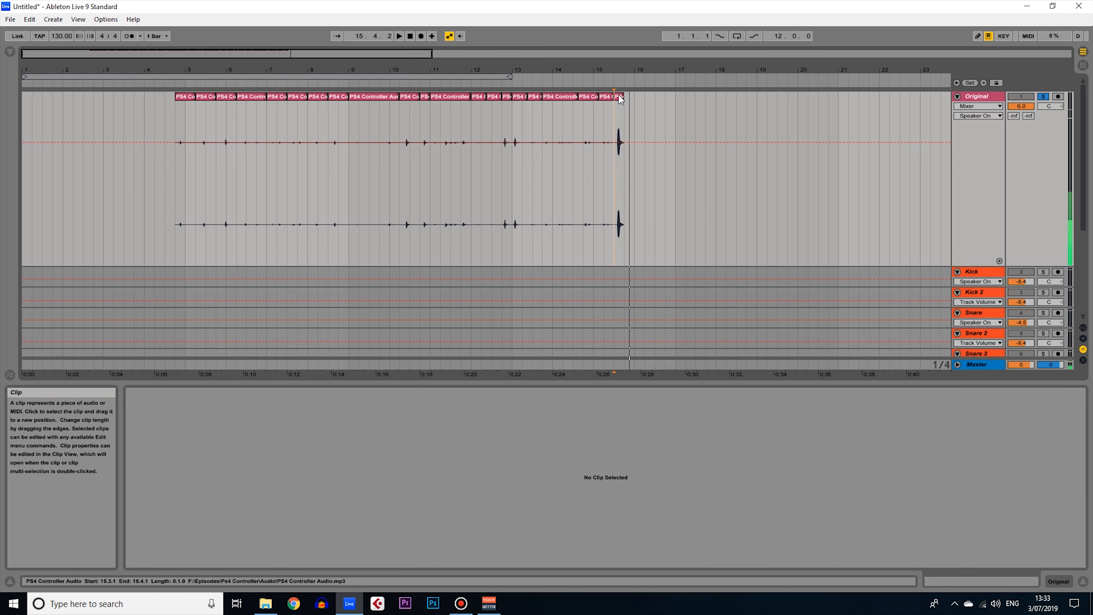
{"action": "left_click_drag", "start_coordinate": [620, 96], "coordinate": [36, 278]}
{"action": "key", "text": "space"}
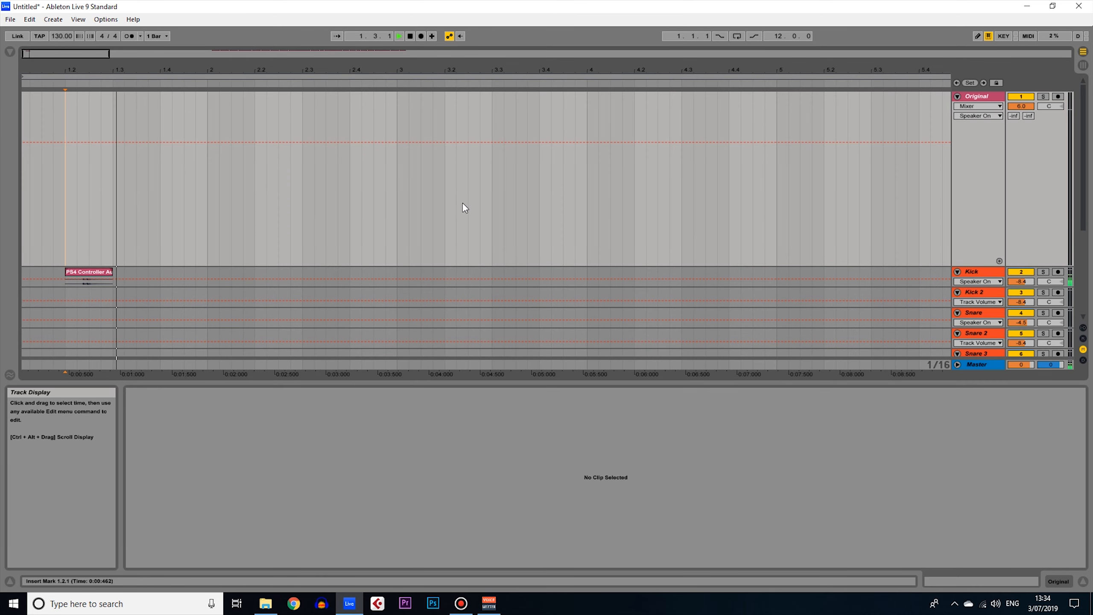
{"action": "key", "text": "space"}
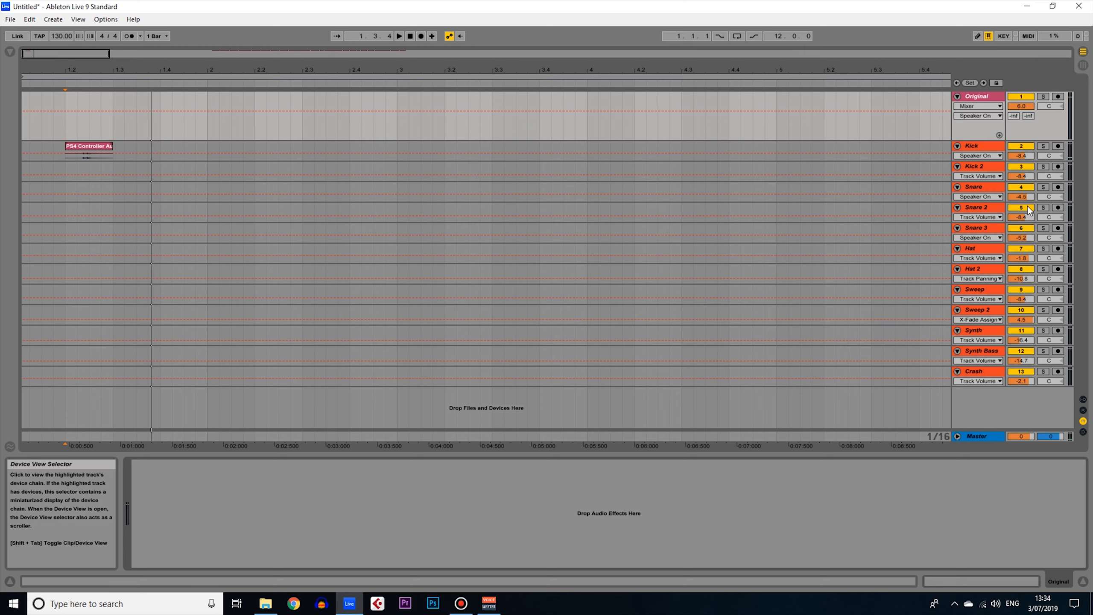
Enlarge the Kick track, set its volume to -3.3 dB, and play the clip.
{"action": "left_click_drag", "start_coordinate": [986, 161], "coordinate": [989, 209]}
{"action": "mouse_move", "coordinate": [1025, 156]}
{"action": "left_mouse_down"}
{"action": "mouse_move", "coordinate": [1024, 134]}
{"action": "mouse_move", "coordinate": [1024, 167]}
{"action": "left_mouse_up"}
{"action": "key", "text": "space"}
{"action": "key", "text": "space"}
Add EQ Eight to the Kick track and boost its second band in the low frequencies while listening.
{"action": "left_click", "coordinate": [973, 146]}
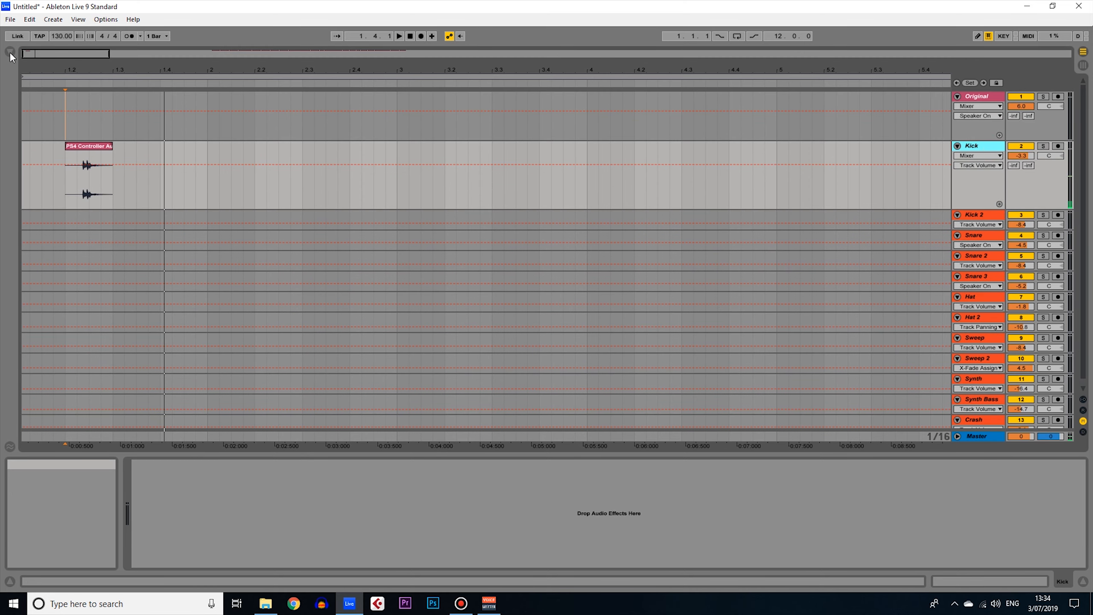
{"action": "left_click", "coordinate": [9, 52]}
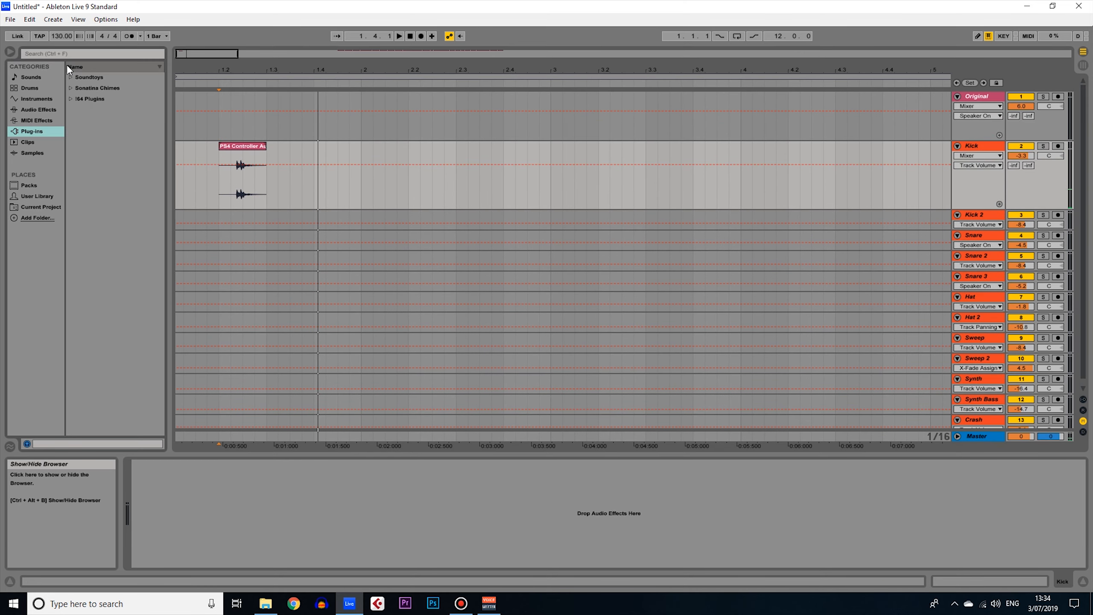
{"action": "left_click", "coordinate": [37, 110]}
{"action": "left_click", "coordinate": [96, 153]}
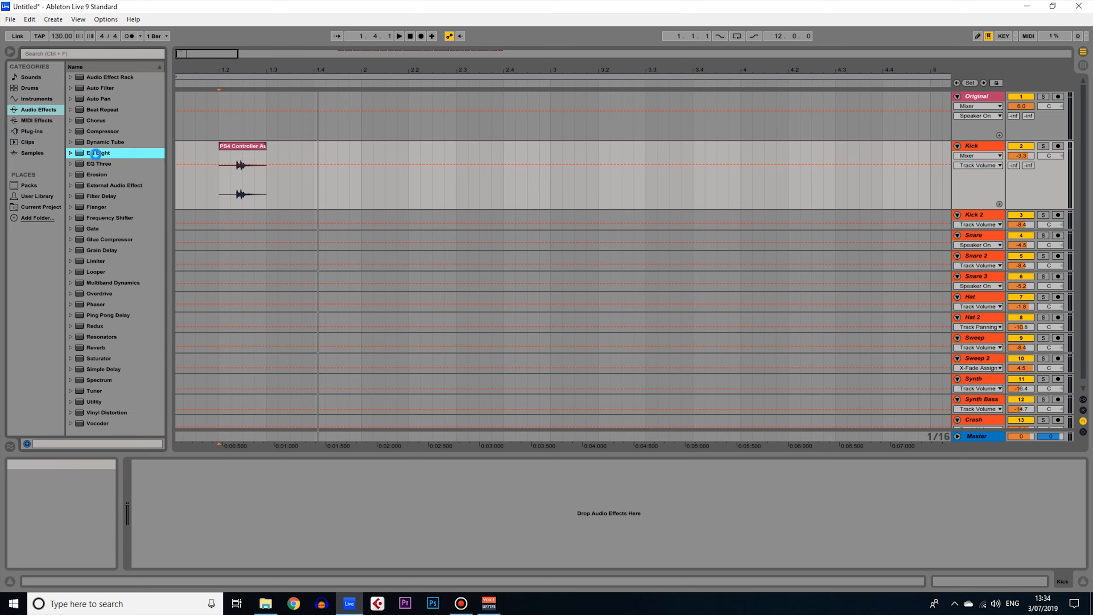
{"action": "key", "text": "space"}
{"action": "key", "text": "space"}
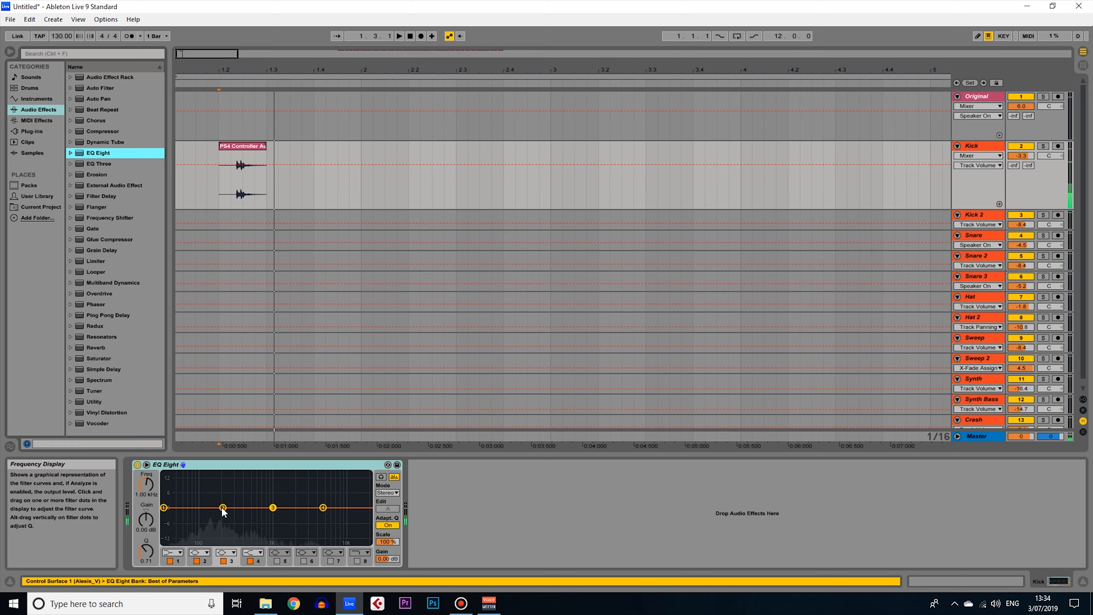
{"action": "key", "text": "space"}
{"action": "left_click_drag", "start_coordinate": [222, 508], "coordinate": [204, 481]}
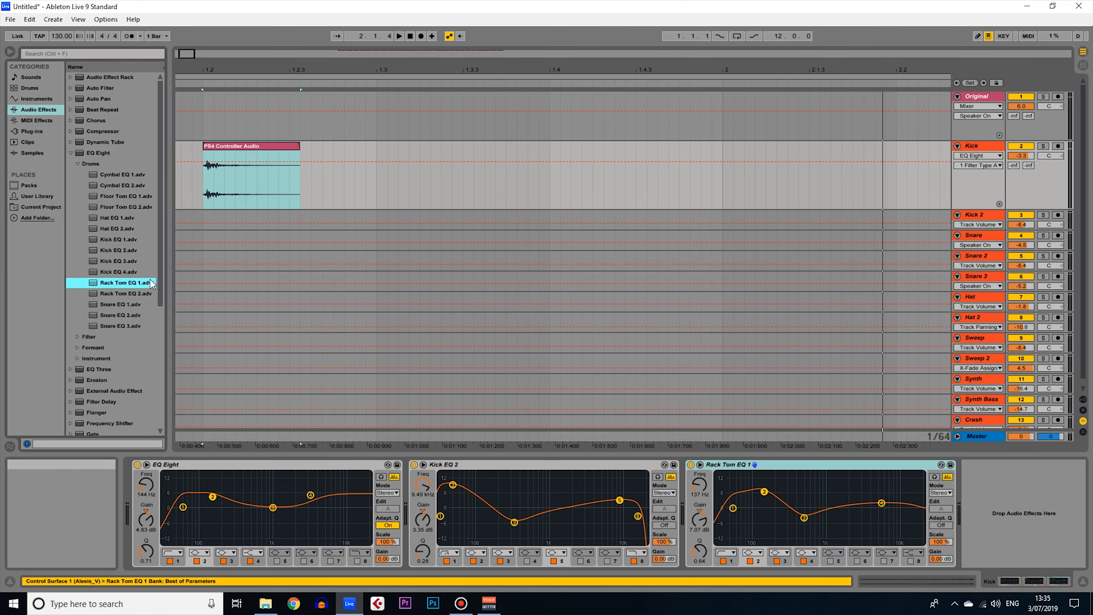
Replace the Rack Tom EQ 1 device on the Kick track with the Kick EQ 3 preset.
{"action": "key", "text": "space"}
{"action": "key", "text": "Delete"}
{"action": "double_click", "coordinate": [143, 261]}
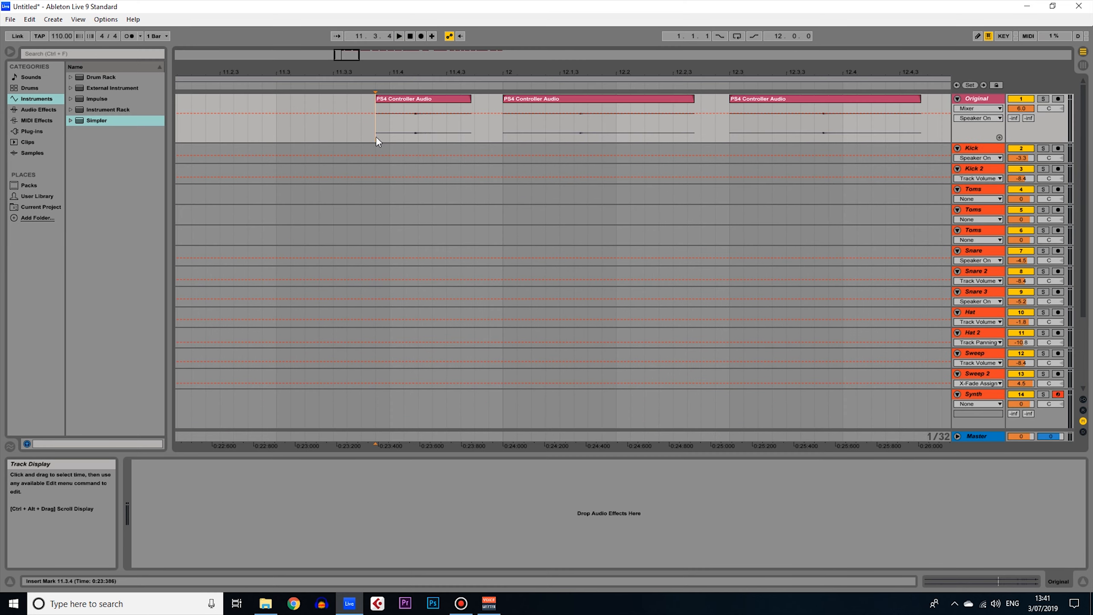
Move the PS4 Controller Audio clip at 11.3.4 from Original onto a new audio track below Synth and audition it.
{"action": "left_click_drag", "start_coordinate": [430, 98], "coordinate": [418, 362]}
{"action": "key", "text": "space"}
{"action": "key", "text": "space"}
{"action": "key", "text": "space"}
{"action": "key", "text": "space"}
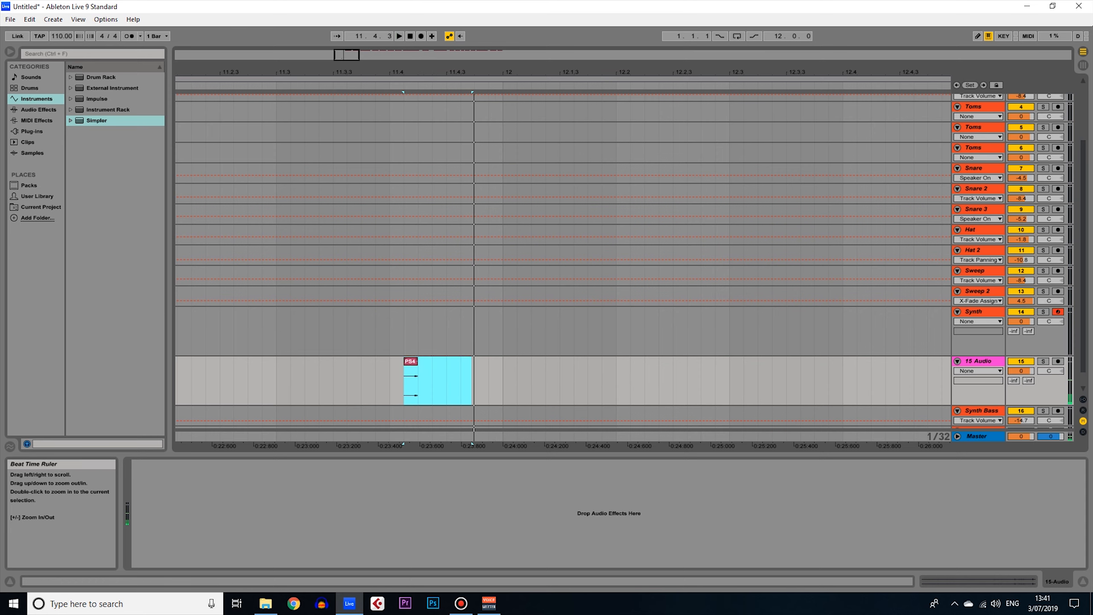
Select the tiny audio slice on the new audio track and duplicate it repeatedly into a continuous run.
{"action": "left_click_drag", "start_coordinate": [421, 72], "coordinate": [422, 112]}
{"action": "left_click_drag", "start_coordinate": [359, 361], "coordinate": [807, 408]}
{"action": "key", "text": "ctrl+d"}
{"action": "key", "text": "ctrl+d"}
{"action": "key", "text": "ctrl+d"}
{"action": "key", "text": "ctrl+d"}
{"action": "key", "text": "ctrl+d"}
{"action": "key", "text": "ctrl+d"}
{"action": "key", "text": "ctrl+d"}
{"action": "key", "text": "ctrl+d"}
{"action": "key", "text": "ctrl+d"}
{"action": "key", "text": "ctrl+d"}
{"action": "key", "text": "ctrl+d"}
{"action": "key", "text": "ctrl+d"}
{"action": "key", "text": "ctrl+d"}
{"action": "key", "text": "ctrl+d"}
{"action": "key", "text": "ctrl+d"}
Audition the run of repeated slices and delete the unwanted part.
{"action": "scroll", "coordinate": [314, 361], "scroll_direction": "up", "scroll_amount": 2}
{"action": "left_click", "coordinate": [317, 362]}
{"action": "left_click", "coordinate": [303, 389]}
{"action": "key", "text": "space"}
{"action": "key", "text": "space"}
{"action": "key", "text": "Delete"}
Duplicate a short section of the repeated slices many more times and delete the surplus piece.
{"action": "left_click_drag", "start_coordinate": [351, 379], "coordinate": [299, 396]}
{"action": "key", "text": "ctrl+d"}
{"action": "key", "text": "ctrl+d"}
{"action": "key", "text": "ctrl+d"}
{"action": "key", "text": "ctrl+d"}
{"action": "key", "text": "ctrl+d"}
{"action": "key", "text": "ctrl+d"}
{"action": "key", "text": "ctrl+d"}
{"action": "key", "text": "ctrl+d"}
{"action": "key", "text": "ctrl+d"}
{"action": "key", "text": "ctrl+d"}
{"action": "key", "text": "ctrl+d"}
{"action": "key", "text": "ctrl+d"}
{"action": "key", "text": "ctrl+d"}
{"action": "key", "text": "ctrl+d"}
{"action": "key", "text": "ctrl+d"}
{"action": "key", "text": "ctrl+d"}
{"action": "key", "text": "Delete"}
Duplicate a longer section of the slices until the run on 15 Audio extends from 11.4 to 12.4.
{"action": "left_click_drag", "start_coordinate": [369, 71], "coordinate": [369, 26]}
{"action": "left_click_drag", "start_coordinate": [359, 387], "coordinate": [398, 387]}
{"action": "key", "text": "ctrl+d"}
{"action": "key", "text": "ctrl+d"}
{"action": "key", "text": "ctrl+d"}
{"action": "key", "text": "ctrl+d"}
{"action": "key", "text": "ctrl+d"}
{"action": "key", "text": "ctrl+d"}
{"action": "key", "text": "ctrl+d"}
{"action": "key", "text": "ctrl+d"}
{"action": "key", "text": "ctrl+d"}
{"action": "key", "text": "ctrl+d"}
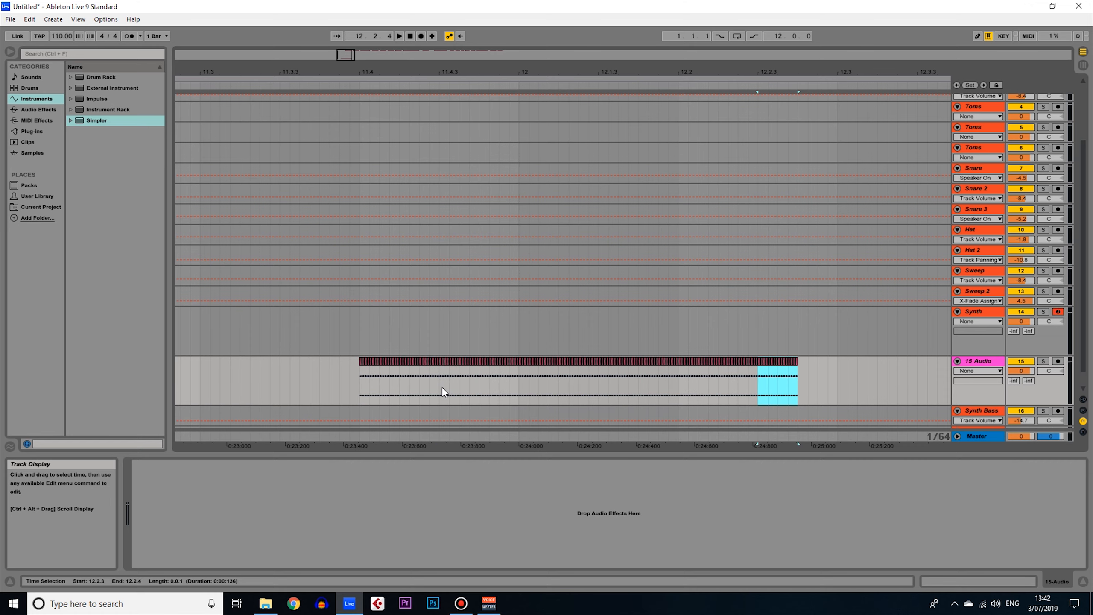
{"action": "key", "text": "ctrl+d"}
{"action": "key", "text": "ctrl+d"}
{"action": "left_click_drag", "start_coordinate": [550, 72], "coordinate": [550, 53]}
{"action": "key", "text": "ctrl+d"}
{"action": "key", "text": "ctrl+d"}
{"action": "key", "text": "ctrl+d"}
Solo the 15 Audio track and play its repeated slices from 12.3.
{"action": "left_click_drag", "start_coordinate": [876, 385], "coordinate": [760, 385]}
{"action": "left_click", "coordinate": [1043, 361]}
{"action": "key", "text": "space"}
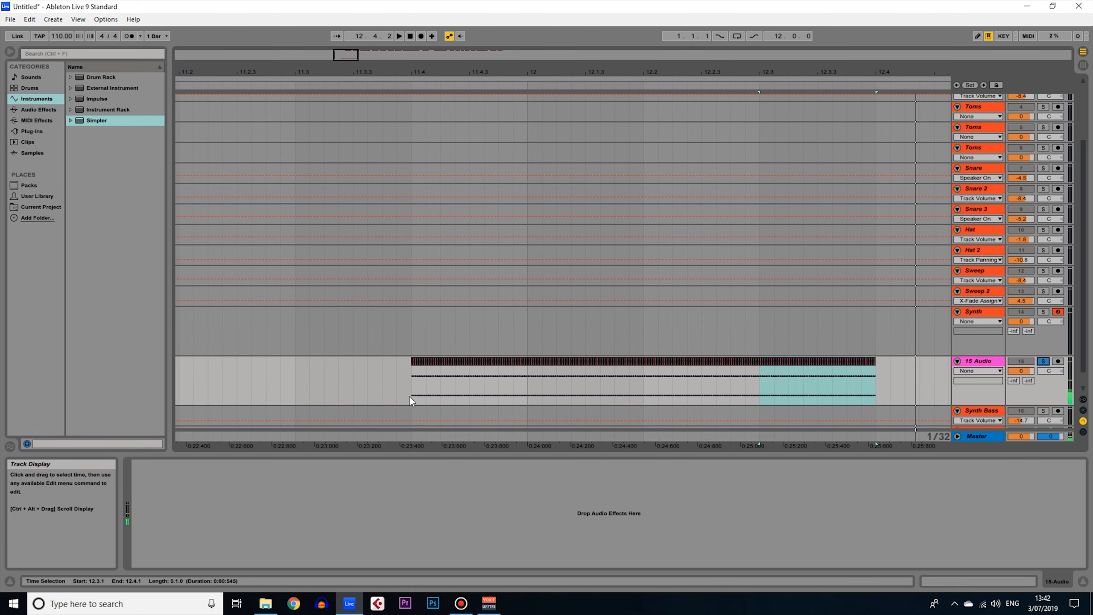
Consolidate the slices from 11.4 to 12.4 into one clip and load it as the sample in the Synth track's Simpler.
{"action": "left_click_drag", "start_coordinate": [409, 397], "coordinate": [875, 382]}
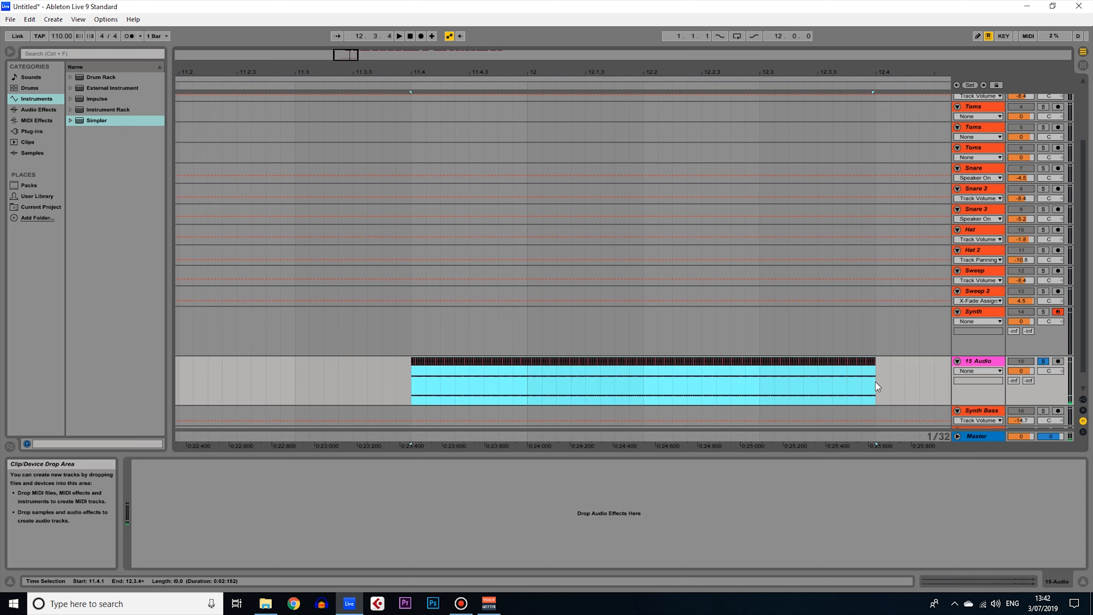
{"action": "right_click", "coordinate": [808, 364]}
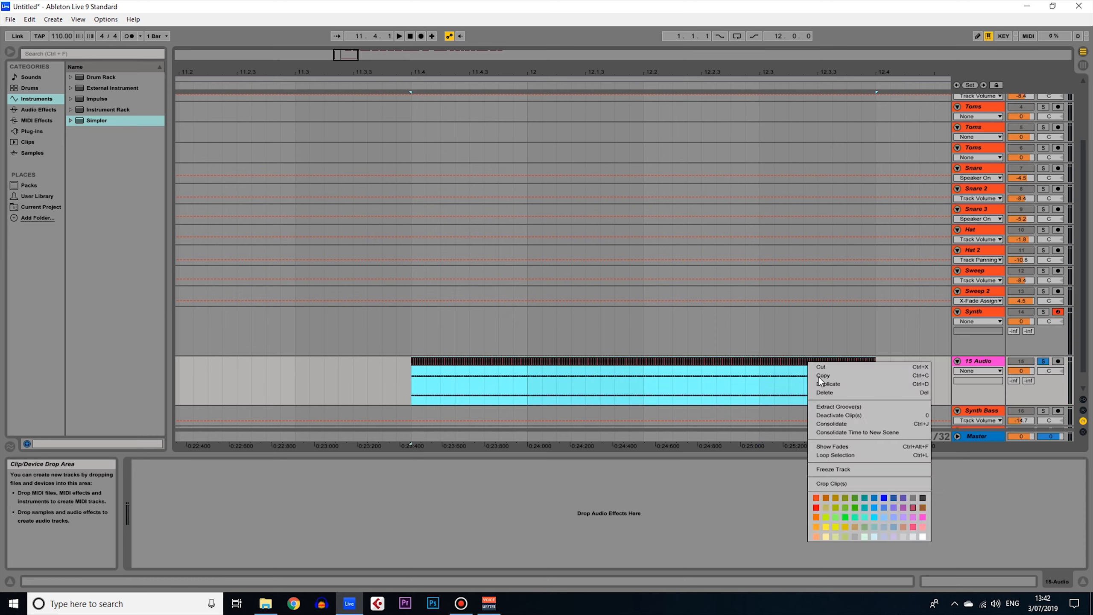
{"action": "left_click", "coordinate": [846, 425]}
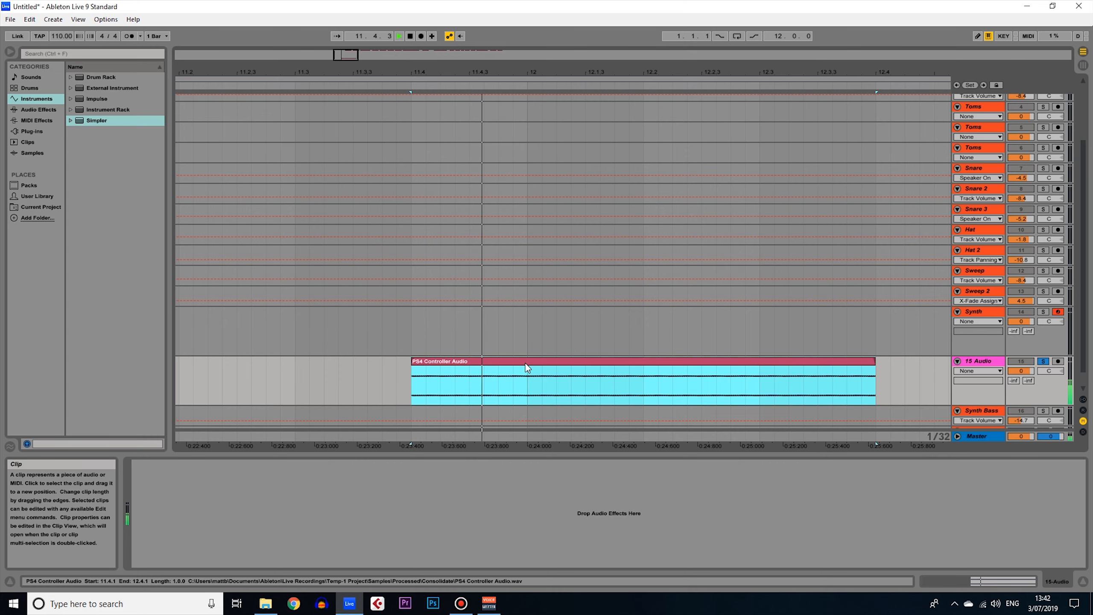
{"action": "left_click", "coordinate": [968, 316]}
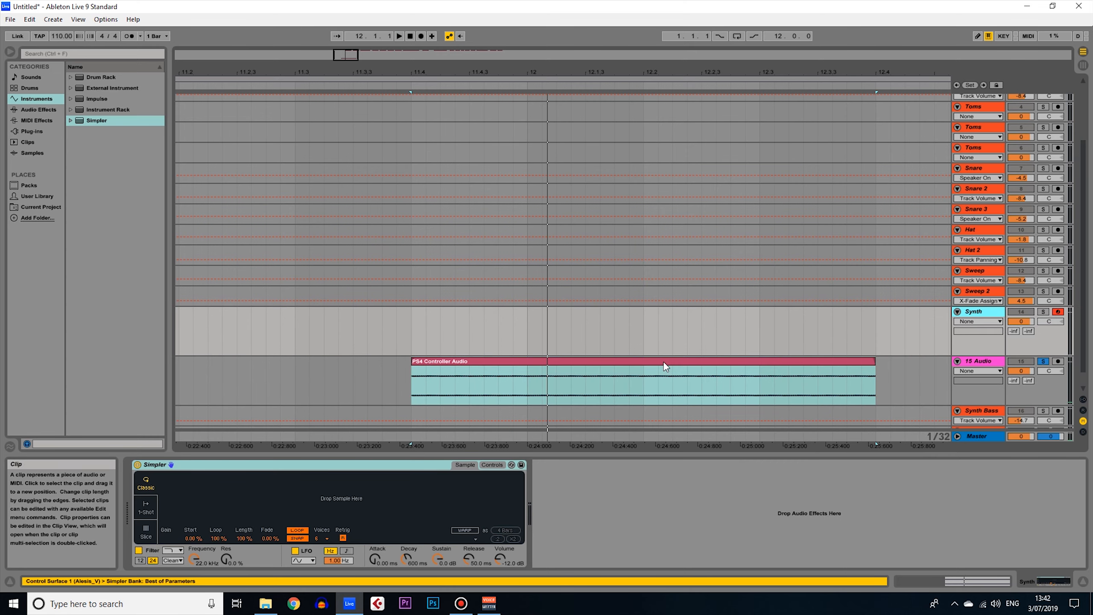
{"action": "left_click_drag", "start_coordinate": [664, 362], "coordinate": [414, 493]}
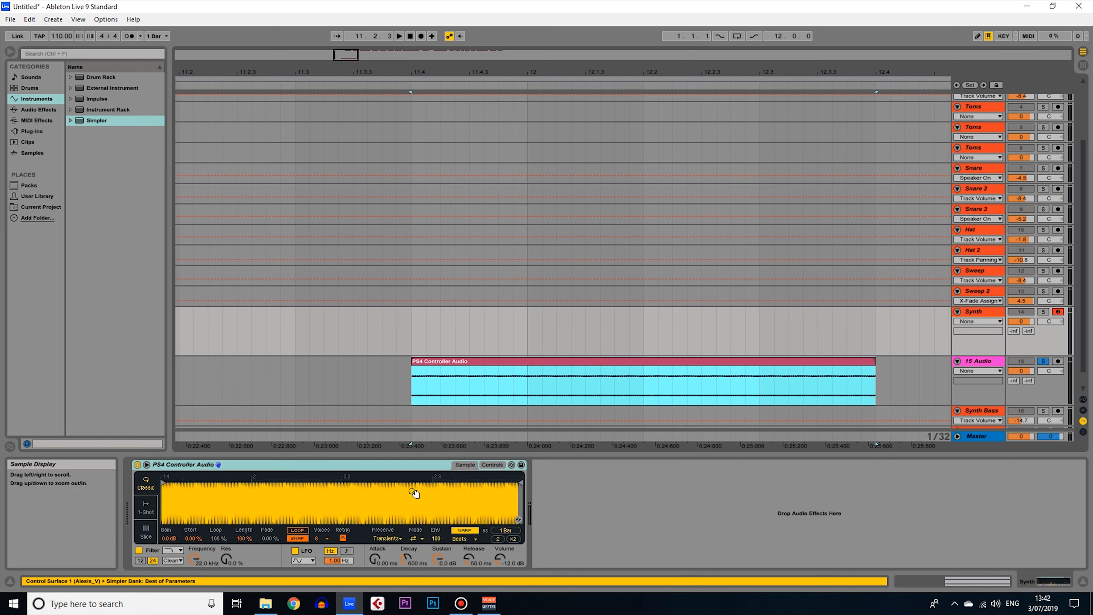
Rename the 15 Audio track as Note and move it below the Crash track.
{"action": "left_click", "coordinate": [984, 363]}
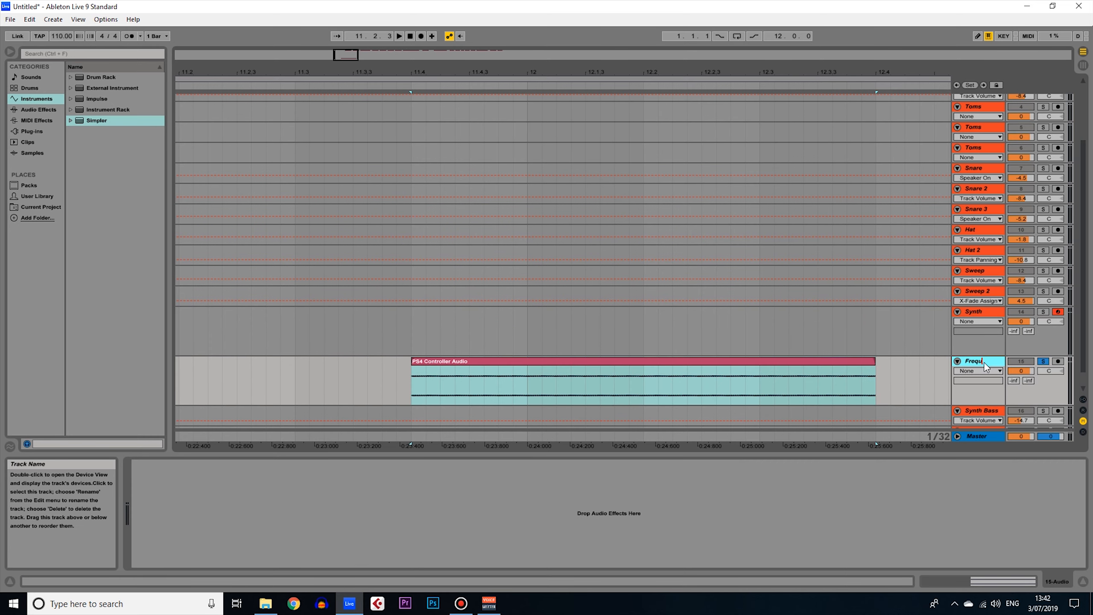
{"action": "type", "text": "Note"}
{"action": "key", "text": "Return"}
{"action": "left_click_drag", "start_coordinate": [988, 360], "coordinate": [982, 414]}
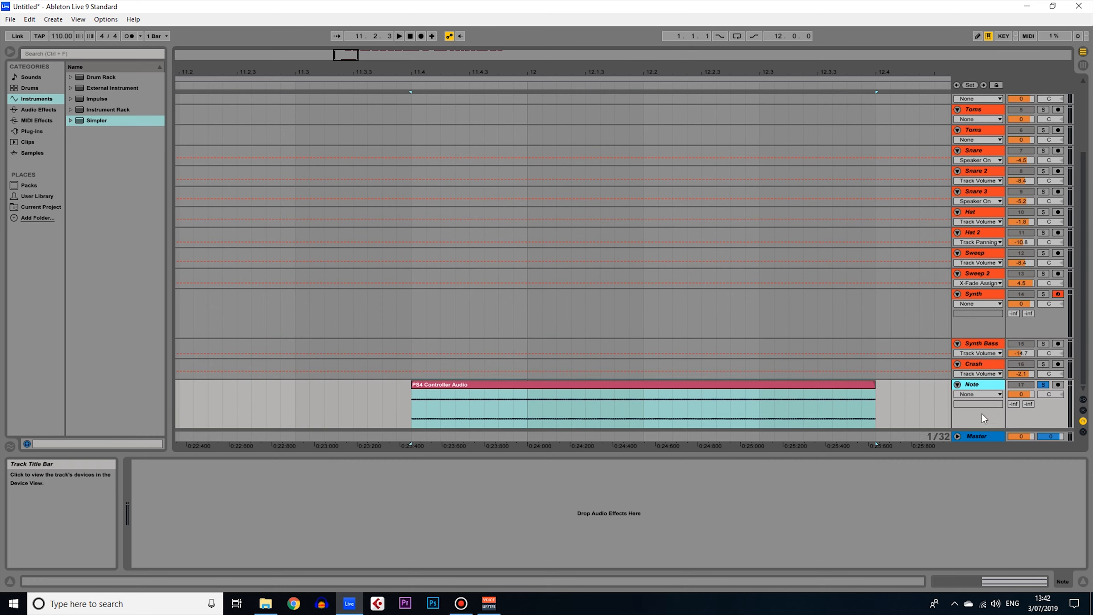
{"action": "left_click", "coordinate": [903, 356]}
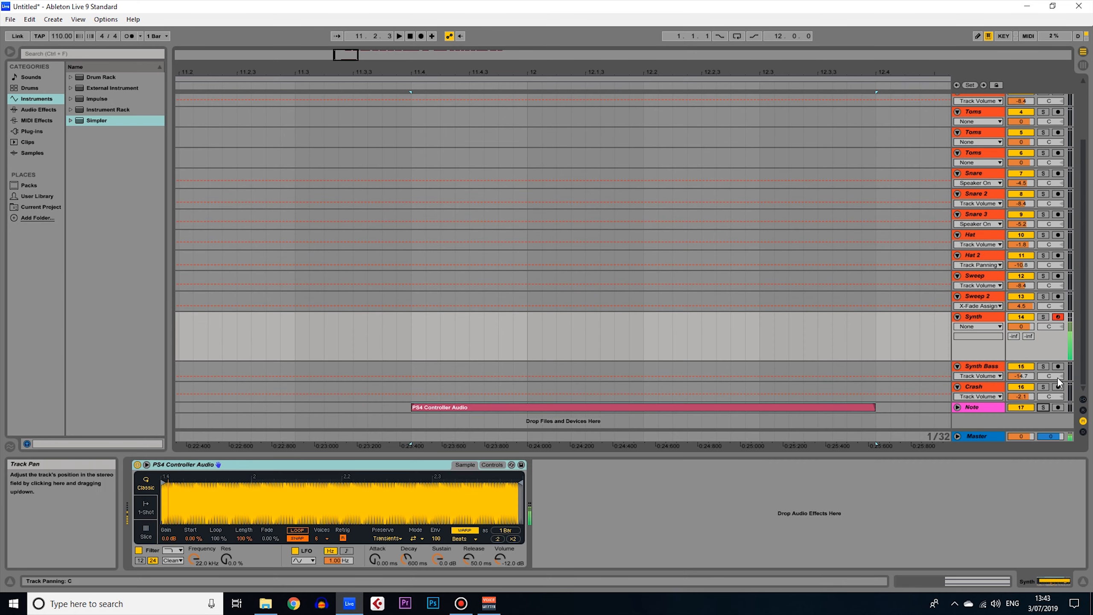
Set the Synth track's volume to -13.0 dB and try other warp modes for its Simpler sample.
{"action": "left_click", "coordinate": [296, 530]}
{"action": "left_click", "coordinate": [988, 317]}
{"action": "left_click_drag", "start_coordinate": [1025, 326], "coordinate": [1025, 345]}
{"action": "left_click", "coordinate": [464, 539]}
{"action": "left_click", "coordinate": [464, 567]}
{"action": "left_click", "coordinate": [465, 539]}
{"action": "left_click", "coordinate": [468, 491]}
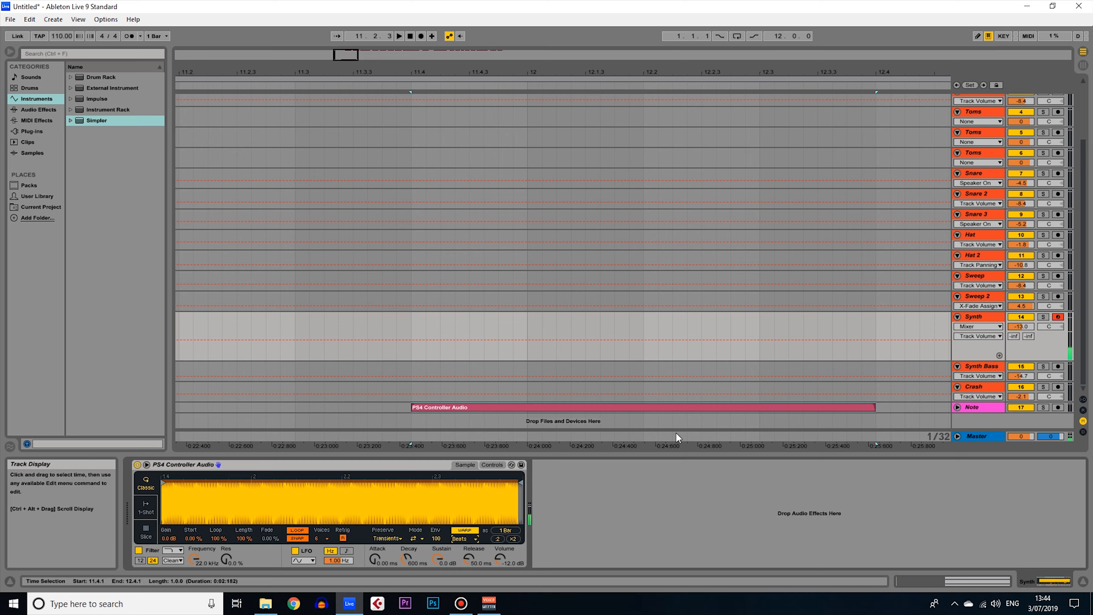
Set Simpler's attack to 30.4 ms and its voices to 32, and open the filter type choices.
{"action": "left_click_drag", "start_coordinate": [375, 561], "coordinate": [374, 560]}
{"action": "left_click", "coordinate": [323, 538]}
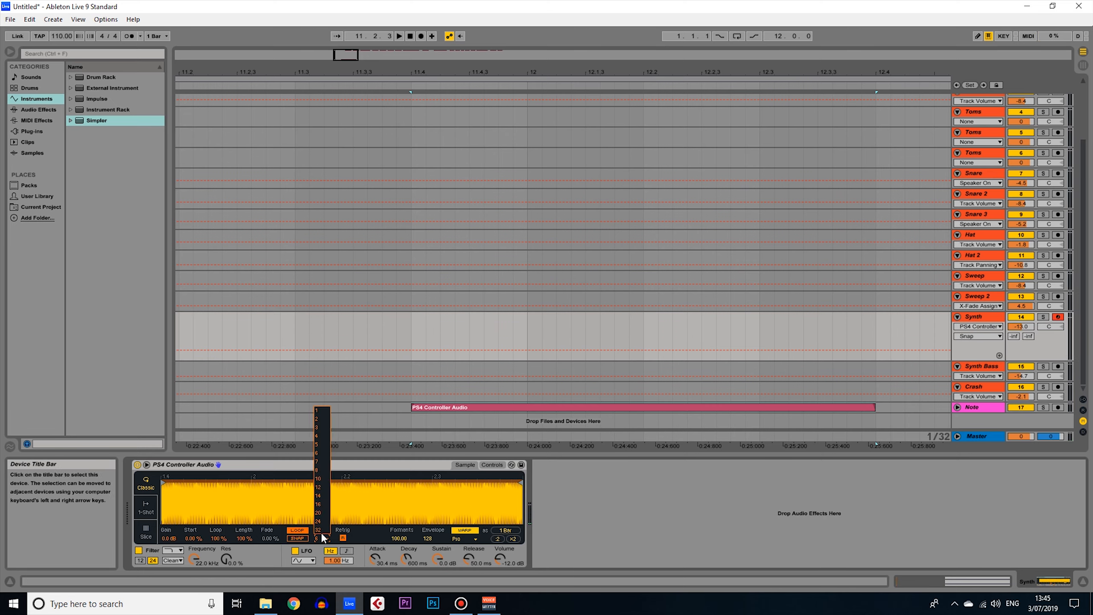
{"action": "left_click", "coordinate": [324, 528]}
{"action": "left_click", "coordinate": [177, 550]}
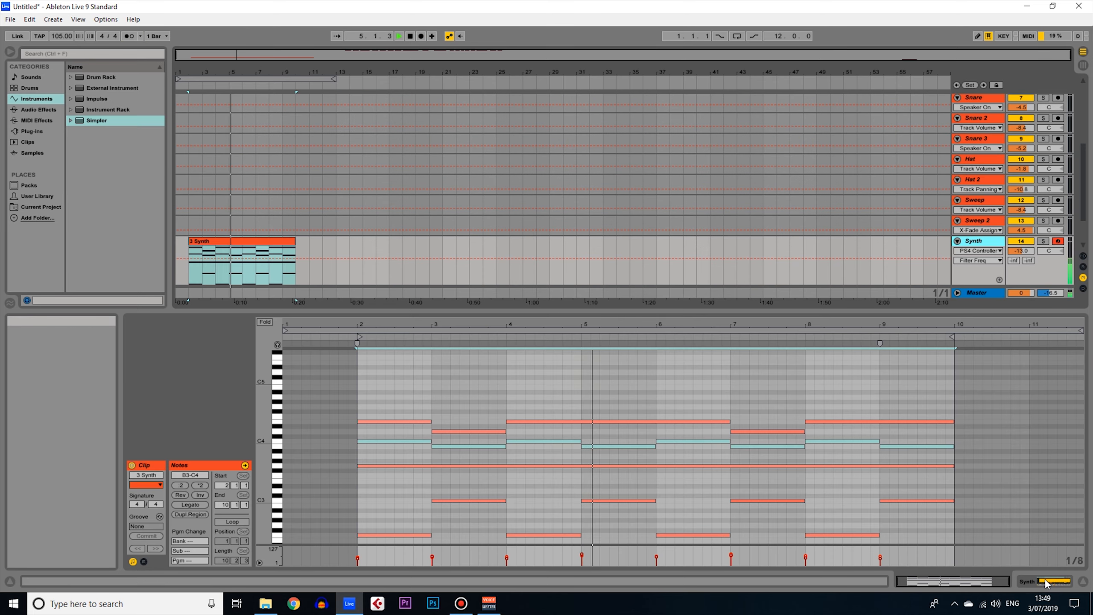
Show the Synth track's devices, stop playback, and load the Guitar Rig 5 plug-in after Simpler.
{"action": "left_click", "coordinate": [1047, 582]}
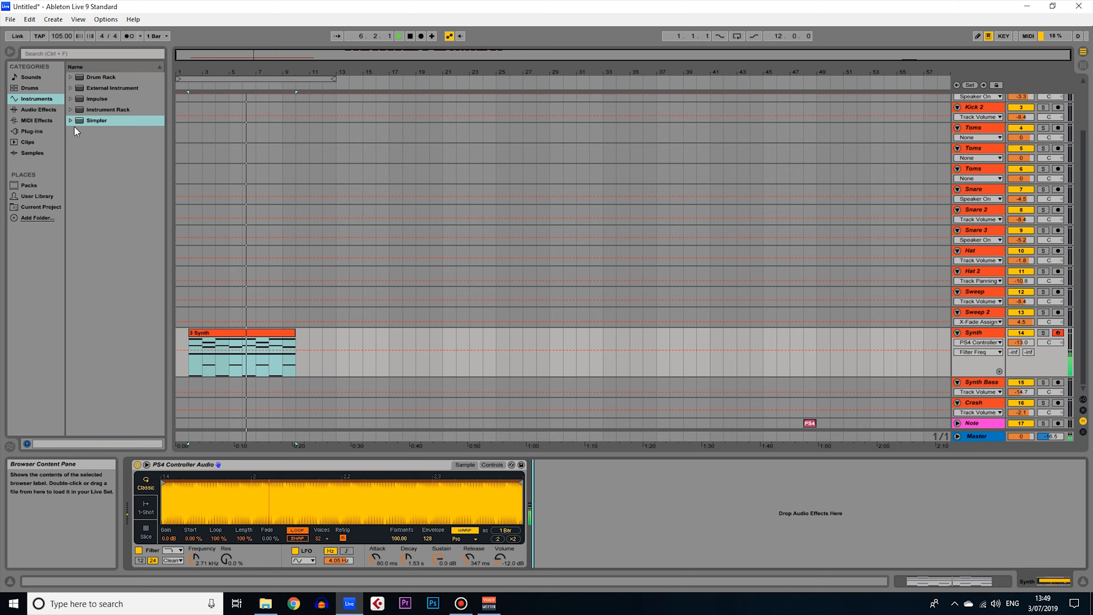
{"action": "left_click", "coordinate": [42, 109]}
{"action": "key", "text": "space"}
{"action": "left_click", "coordinate": [37, 131]}
{"action": "left_click", "coordinate": [71, 99]}
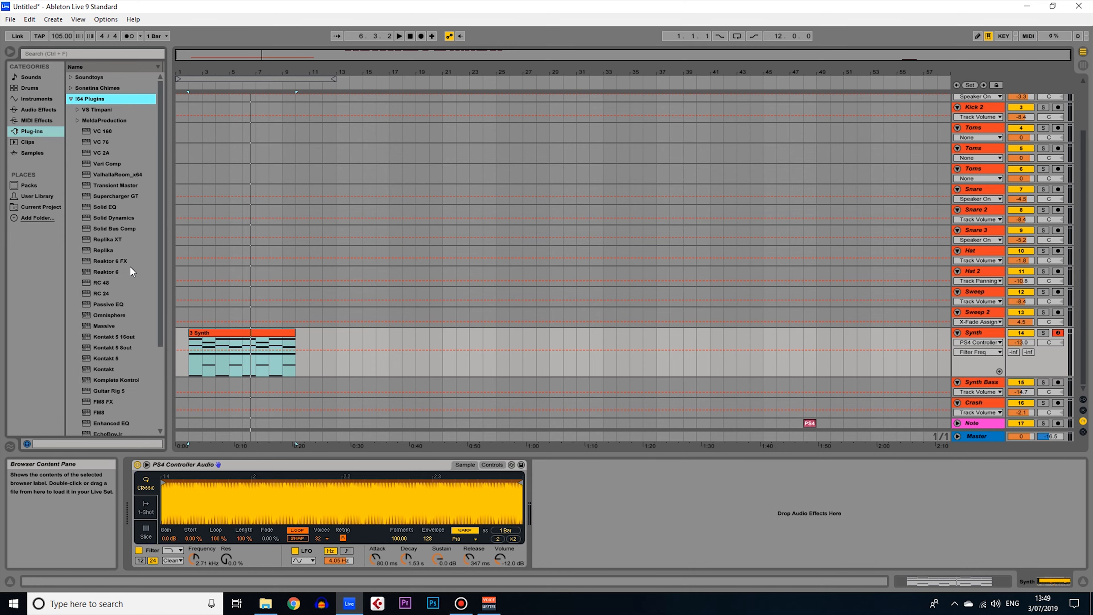
{"action": "left_click", "coordinate": [122, 391]}
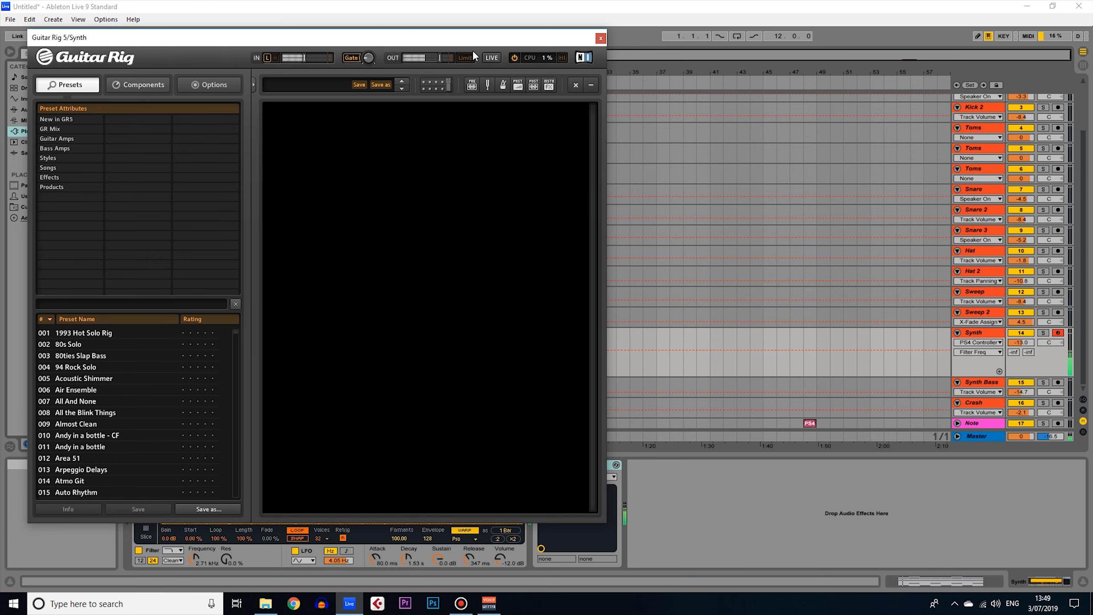
Audition Guitar Rig presets on the synth, from 80ties Slap Bass and Air Ensemble through Area 51.
{"action": "left_click_drag", "start_coordinate": [297, 38], "coordinate": [605, 37]}
{"action": "left_click", "coordinate": [389, 355]}
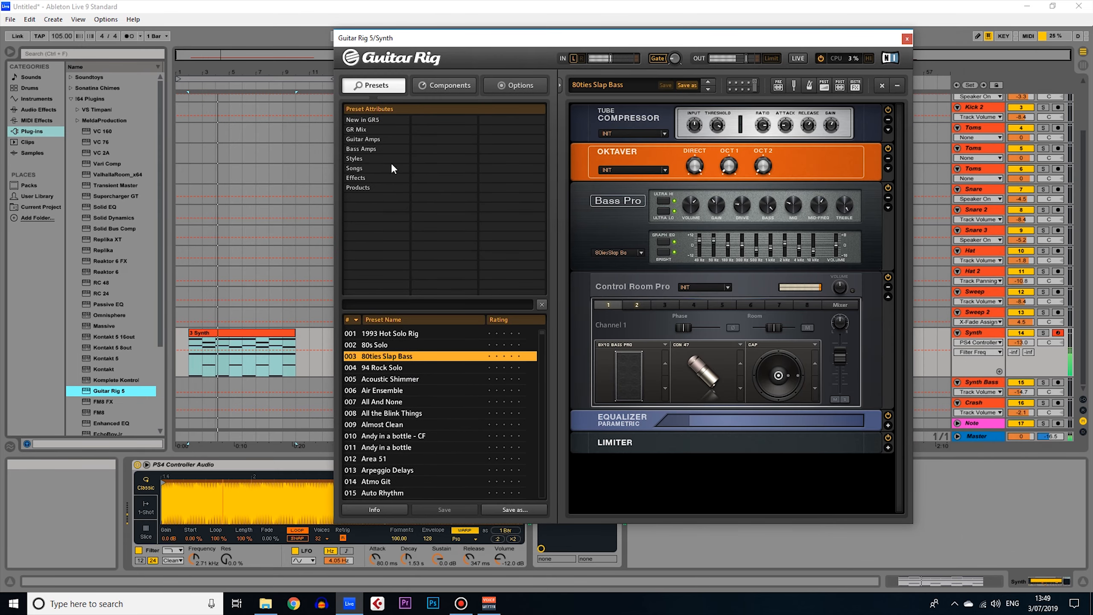
{"action": "left_click", "coordinate": [392, 390]}
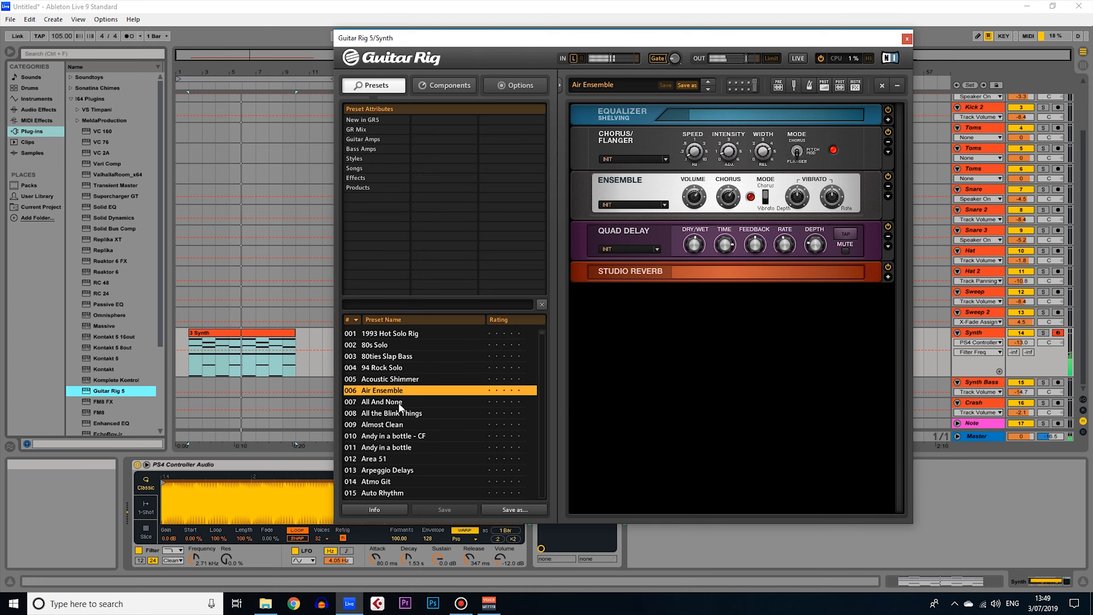
{"action": "left_click", "coordinate": [408, 402]}
{"action": "left_click", "coordinate": [393, 415]}
{"action": "left_click", "coordinate": [393, 424]}
{"action": "left_click", "coordinate": [406, 457]}
Browse further Guitar Rig presets, load Wintry from the acoustic effects category, and close the plug-in window.
{"action": "scroll", "coordinate": [406, 457], "scroll_direction": "down", "scroll_amount": 1}
{"action": "left_click", "coordinate": [402, 459]}
{"action": "scroll", "coordinate": [403, 459], "scroll_direction": "down", "scroll_amount": 2}
{"action": "left_click", "coordinate": [382, 425]}
{"action": "left_click", "coordinate": [387, 470]}
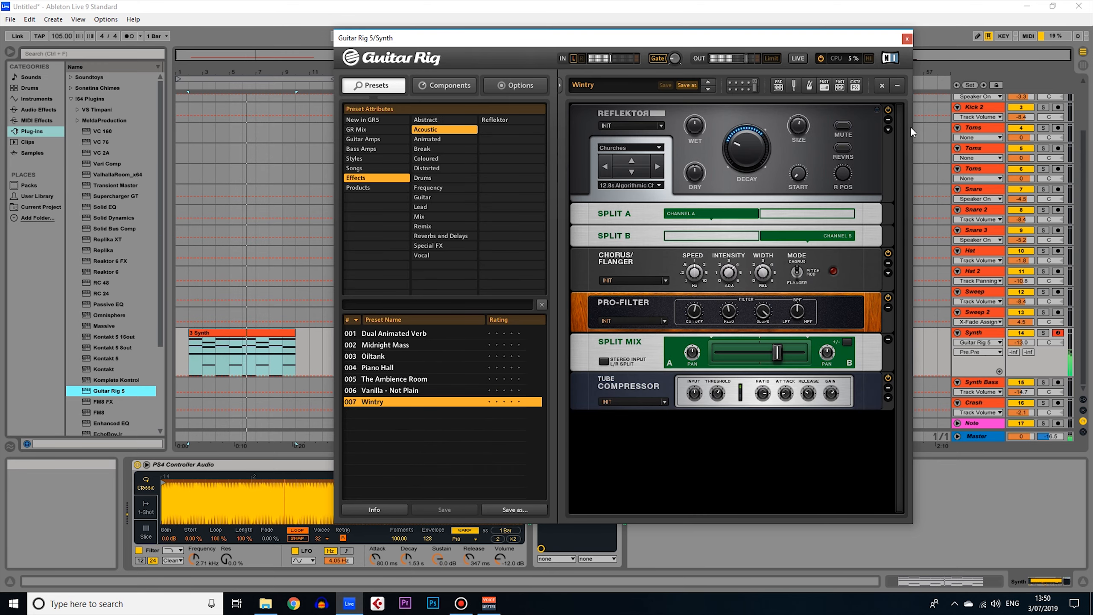
{"action": "left_click", "coordinate": [907, 40]}
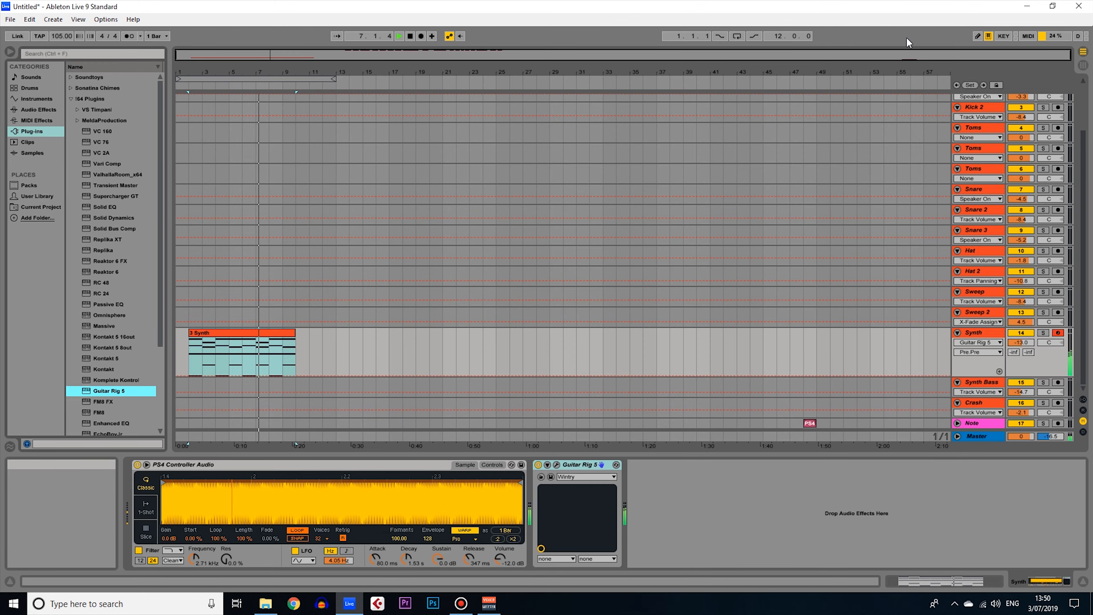
Duplicate the eight-bar Synth clip directly after itself and play the arrangement from bar 2.
{"action": "scroll", "coordinate": [224, 260], "scroll_direction": "up", "scroll_amount": 2}
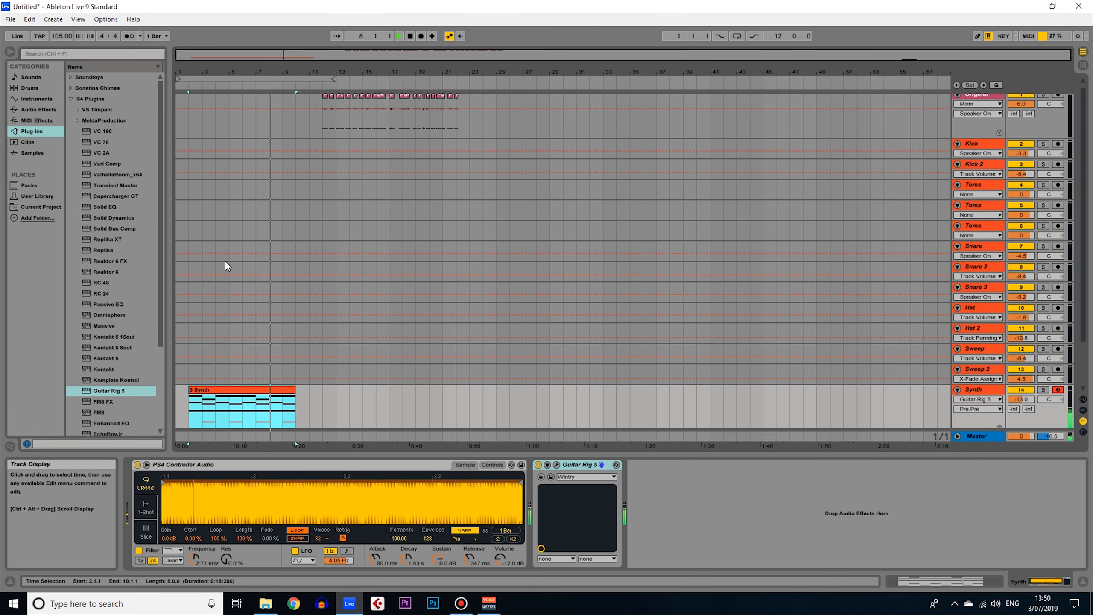
{"action": "scroll", "coordinate": [224, 259], "scroll_direction": "down", "scroll_amount": 2}
{"action": "left_click", "coordinate": [257, 333]}
{"action": "key", "text": "ctrl+d"}
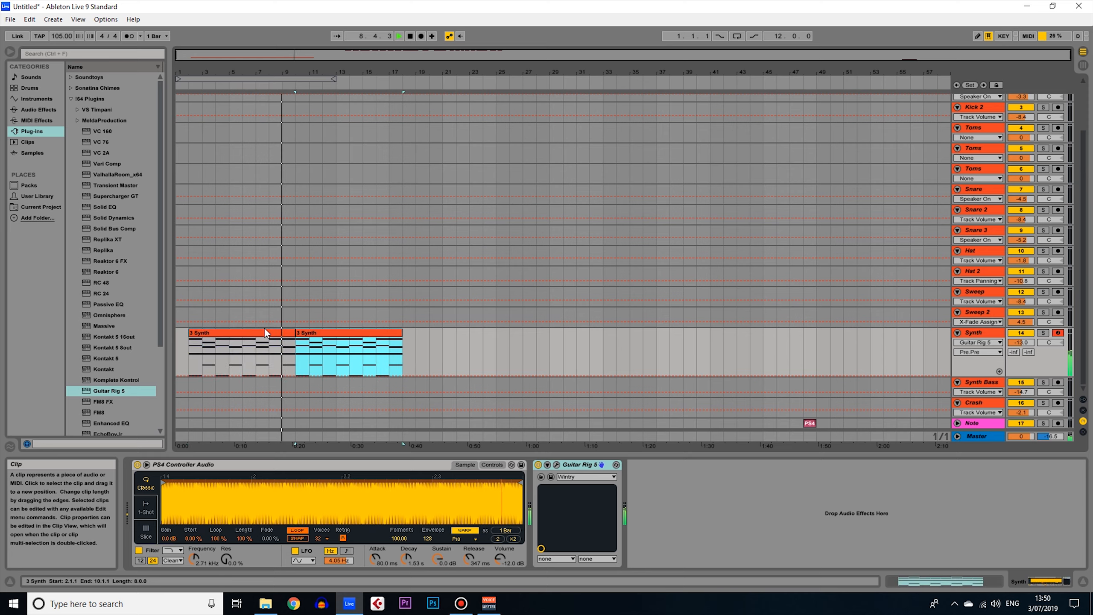
{"action": "key", "text": "space"}
{"action": "left_click", "coordinate": [187, 279]}
{"action": "key", "text": "space"}
Find the Blackhole plug-in among the 64-bit plug-ins and load it onto a track.
{"action": "scroll", "coordinate": [129, 391], "scroll_direction": "down", "scroll_amount": 1}
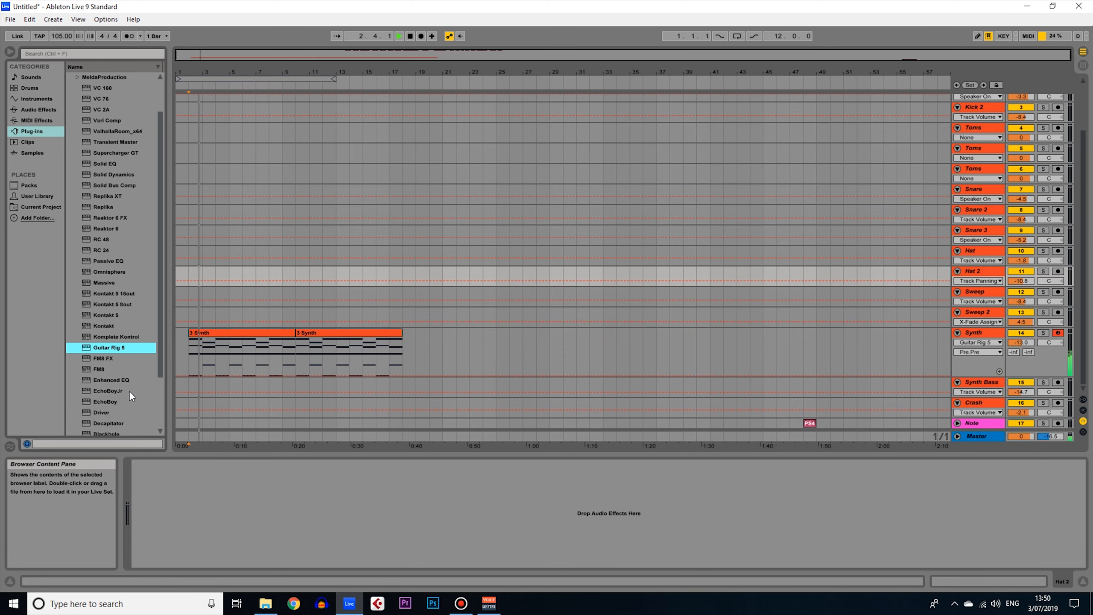
{"action": "scroll", "coordinate": [115, 398], "scroll_direction": "down", "scroll_amount": 1}
{"action": "left_click_drag", "start_coordinate": [112, 391], "coordinate": [260, 377]}
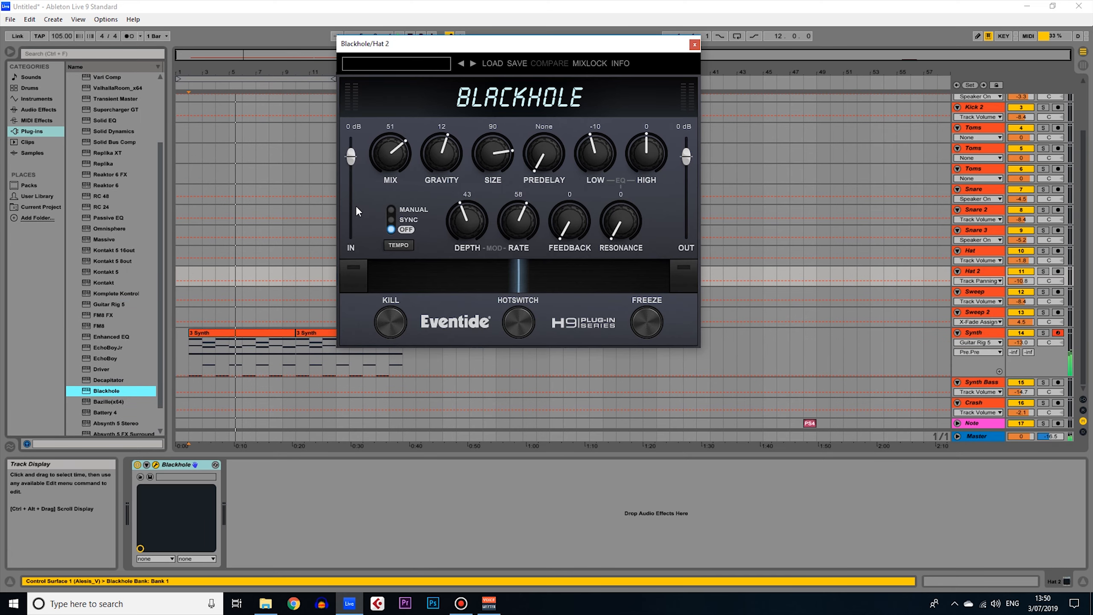
Browse the Blackhole presets for the Synth track, moving on from CombChamber to PongSpace, and close the plug-in window.
{"action": "left_click", "coordinate": [438, 62]}
{"action": "mouse_move", "coordinate": [457, 91]}
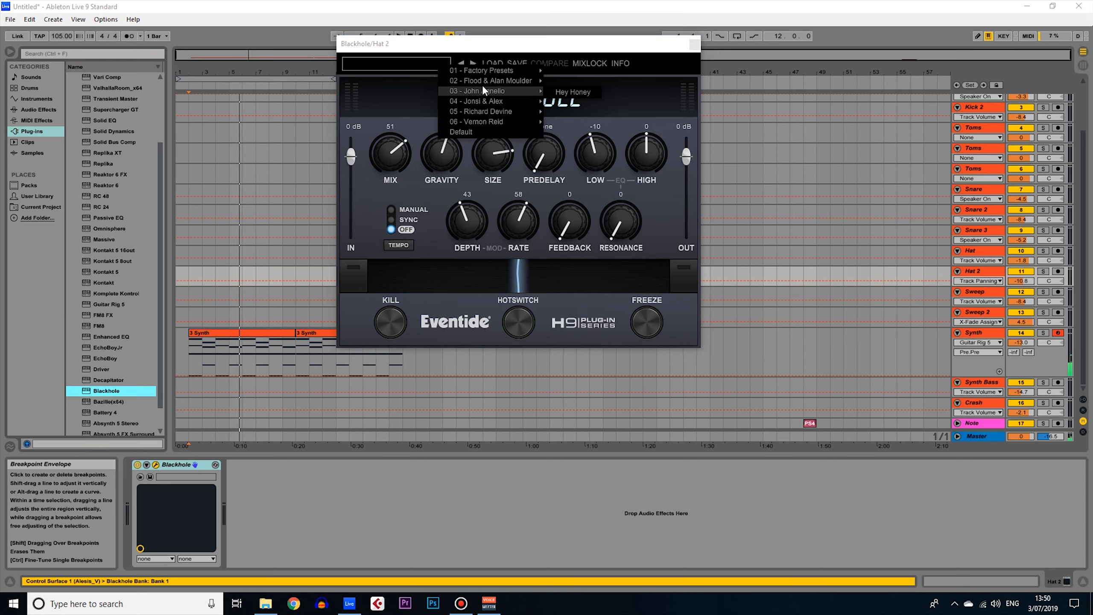
{"action": "mouse_move", "coordinate": [507, 71]}
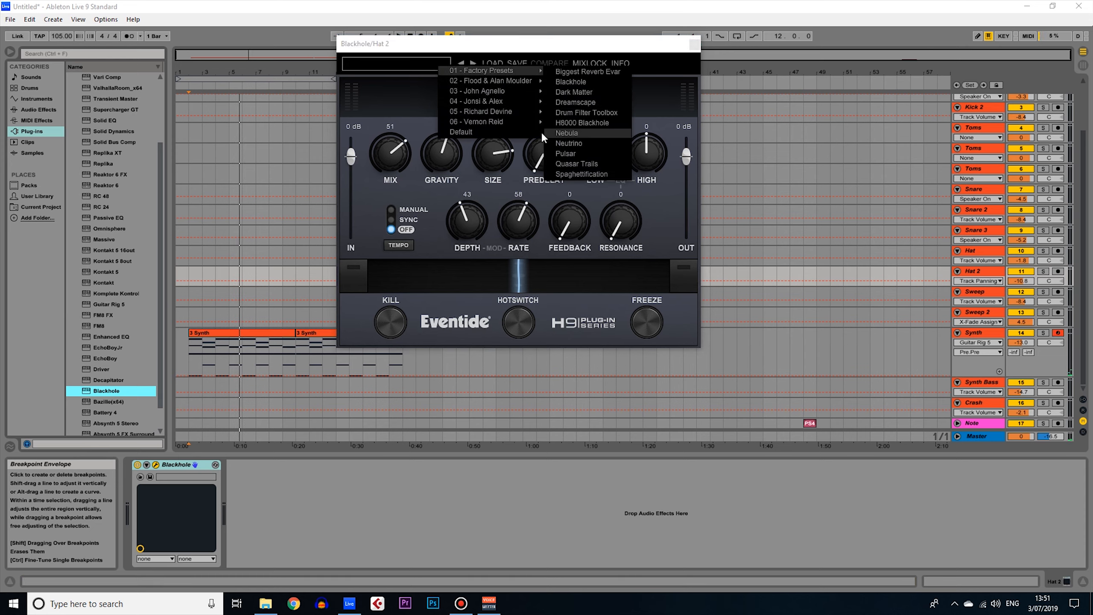
{"action": "mouse_move", "coordinate": [507, 113]}
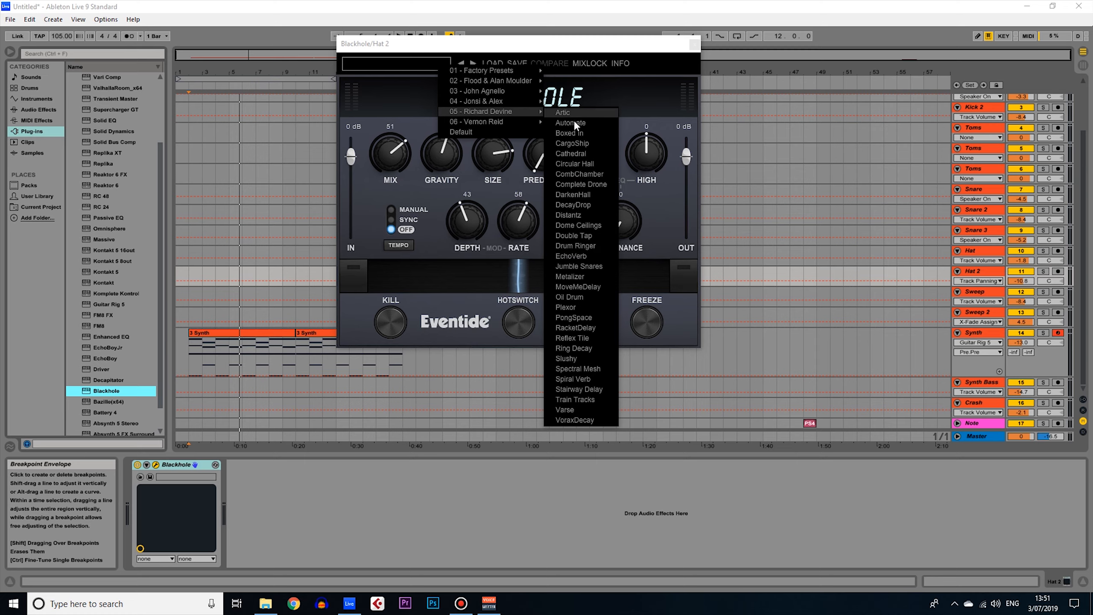
{"action": "left_click", "coordinate": [574, 119]}
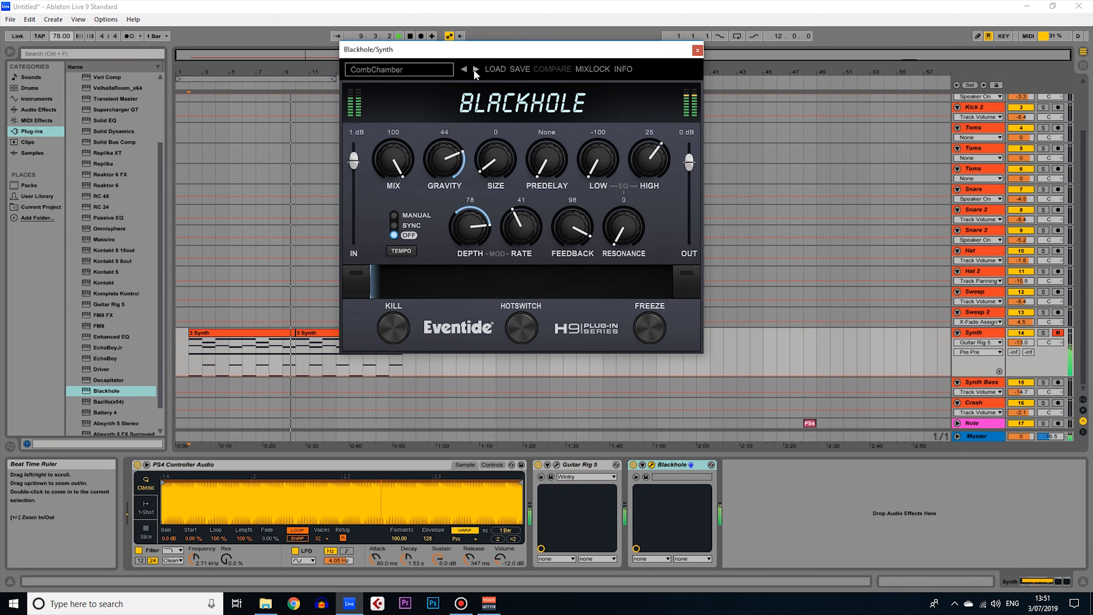
{"action": "left_click", "coordinate": [475, 69]}
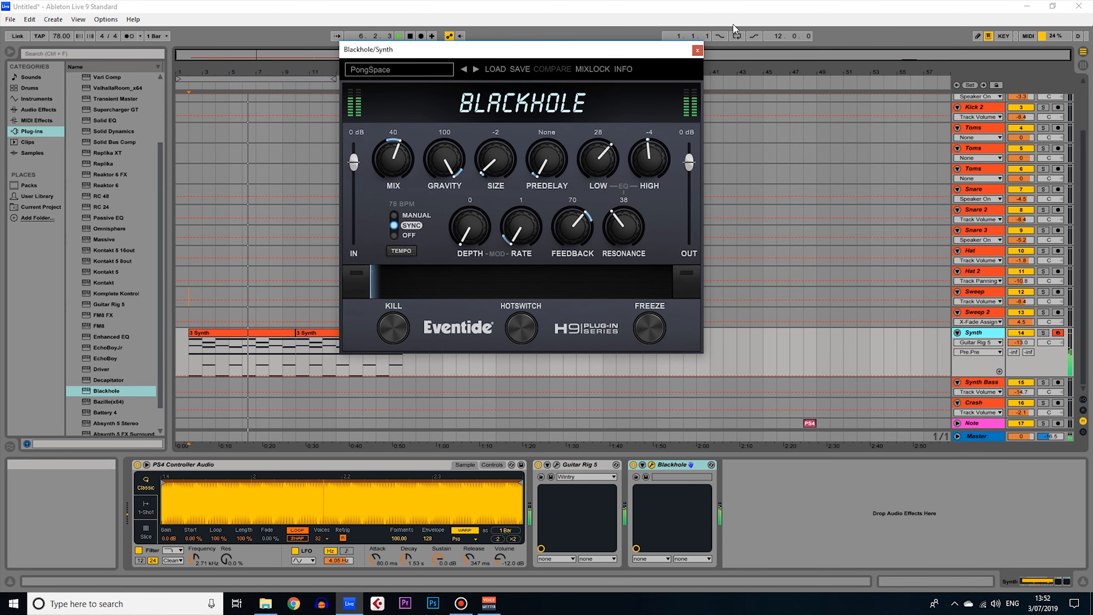
{"action": "left_click", "coordinate": [697, 50]}
Fold the Synth track, stop playback, and duplicate the track with its clips and devices.
{"action": "scroll", "coordinate": [698, 276], "scroll_direction": "up", "scroll_amount": 2}
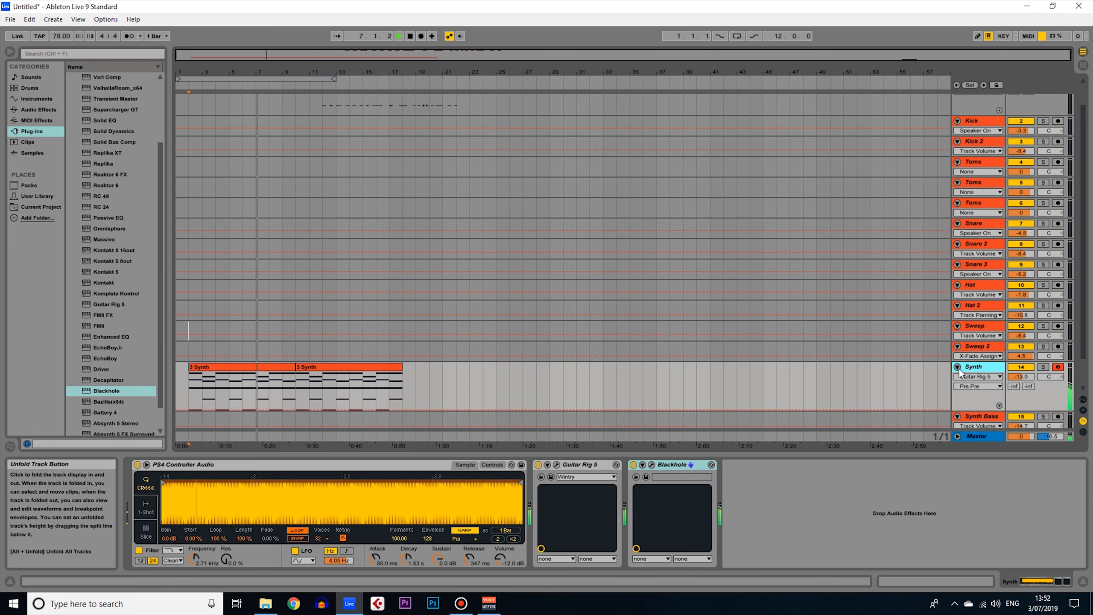
{"action": "left_click", "coordinate": [956, 367]}
{"action": "right_click", "coordinate": [983, 371]}
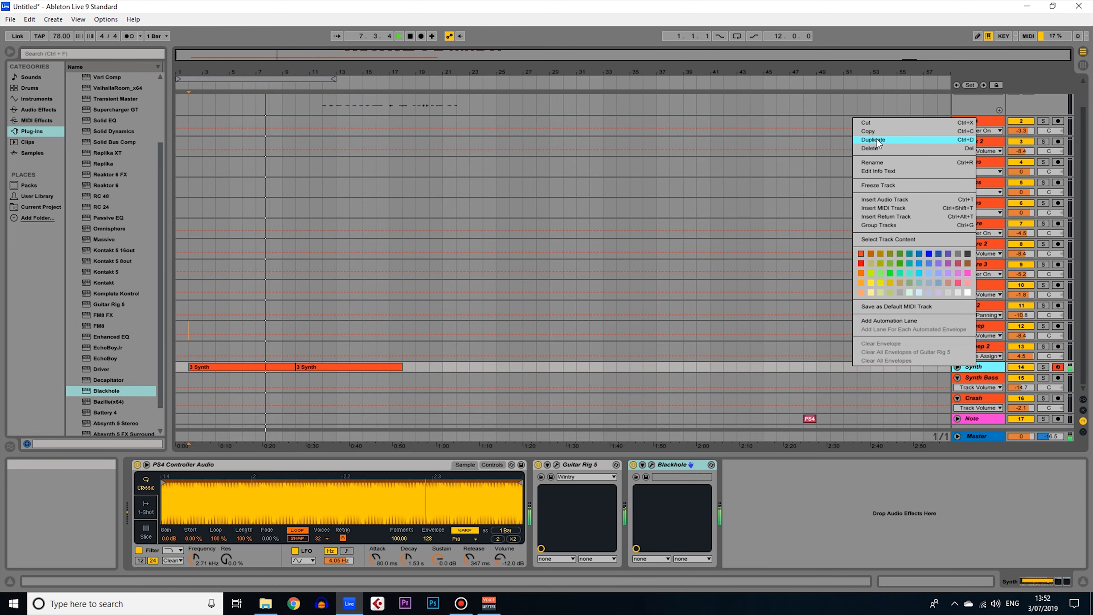
{"action": "left_click", "coordinate": [620, 260]}
{"action": "key", "text": "space"}
{"action": "right_click", "coordinate": [985, 373]}
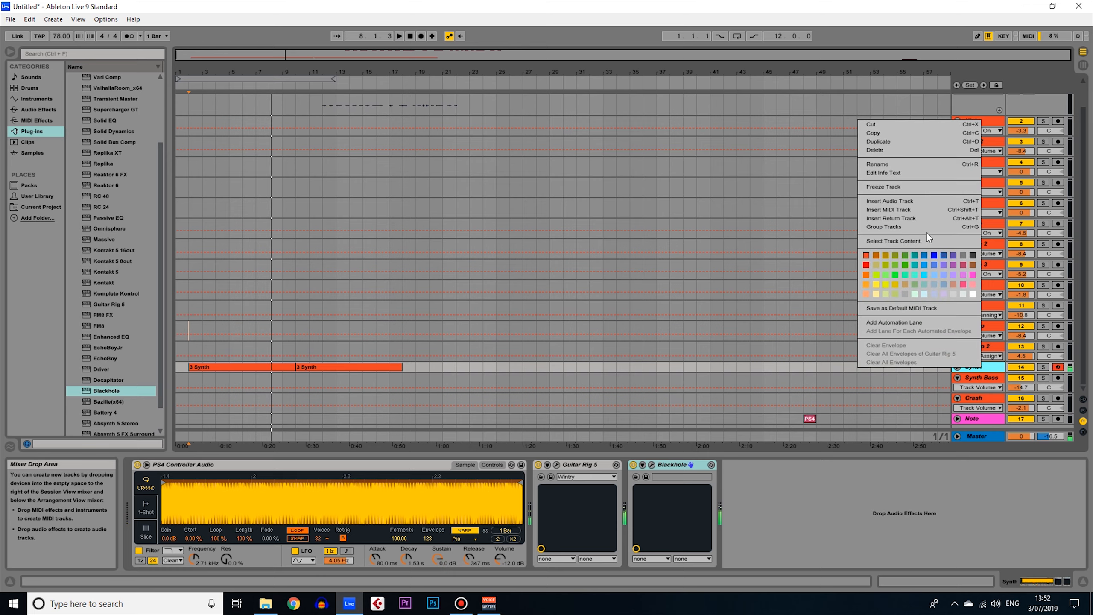
{"action": "left_click", "coordinate": [895, 138]}
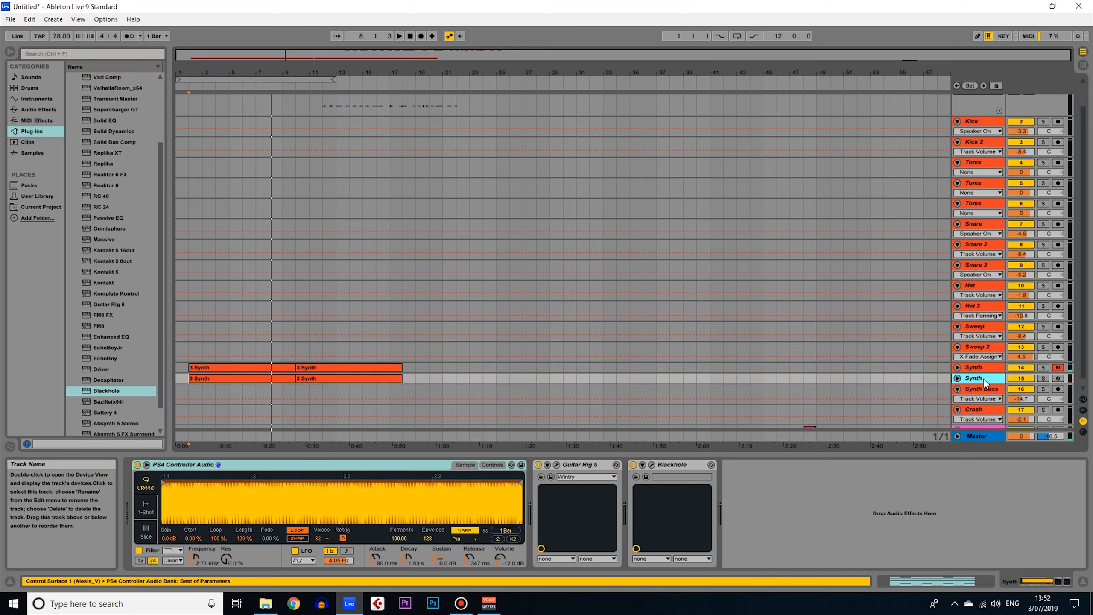
Audition Guitar Rig presets on the duplicated synth track, including Big Club Synth and Overexposure, and load Arpeggio Delays.
{"action": "left_click", "coordinate": [984, 378]}
{"action": "left_click", "coordinate": [556, 465]}
{"action": "left_click", "coordinate": [447, 207]}
{"action": "left_click", "coordinate": [430, 333]}
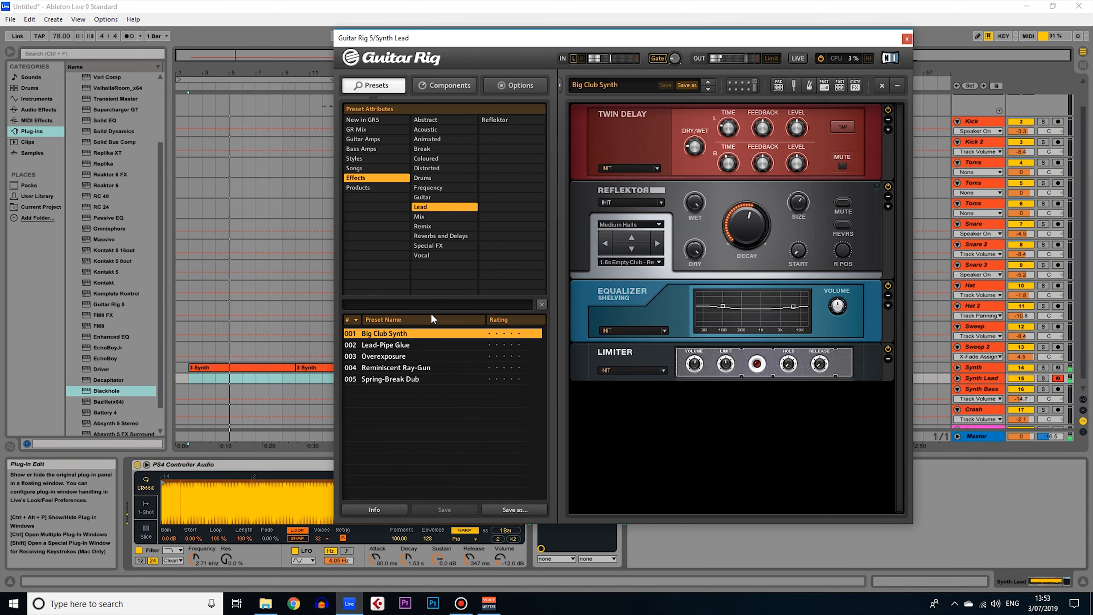
{"action": "left_click", "coordinate": [408, 356]}
{"action": "left_click", "coordinate": [431, 245]}
{"action": "left_click", "coordinate": [390, 347]}
{"action": "left_click", "coordinate": [444, 85]}
{"action": "left_click", "coordinate": [468, 224]}
{"action": "left_click", "coordinate": [447, 389]}
{"action": "left_click", "coordinate": [440, 178]}
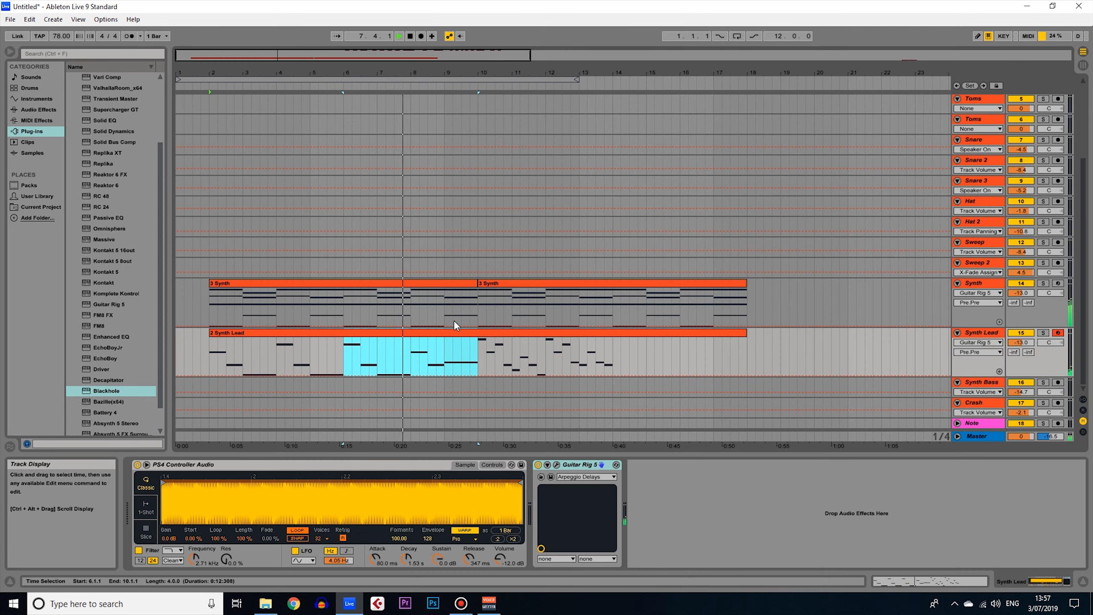
Bring a PS4 controller clip from the Original track down to the Hat track at bar 10.
{"action": "scroll", "coordinate": [449, 307], "scroll_direction": "up", "scroll_amount": 5}
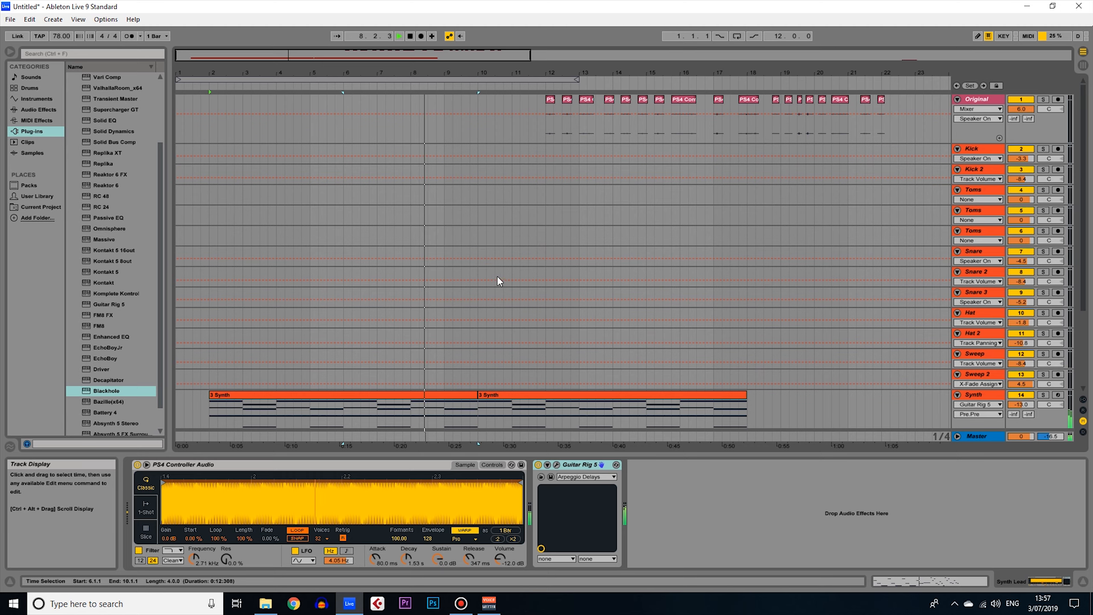
{"action": "left_click_drag", "start_coordinate": [550, 102], "coordinate": [501, 110]}
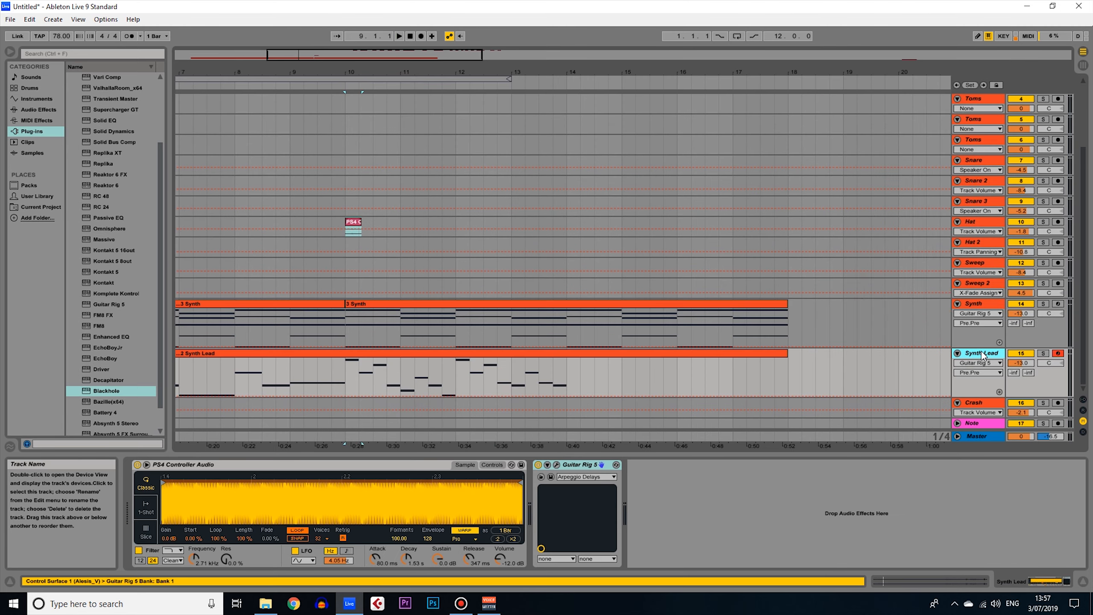
Duplicate the Synth Lead track and rename the copy as Bass.
{"action": "right_click", "coordinate": [983, 354]}
{"action": "left_click", "coordinate": [878, 123]}
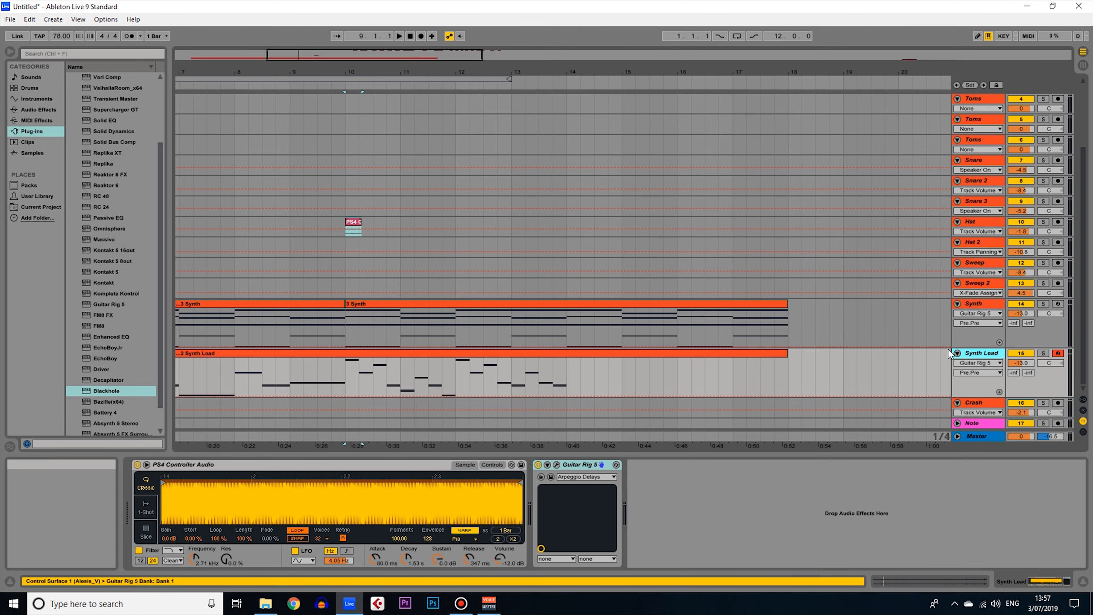
{"action": "type", "text": "SB"}
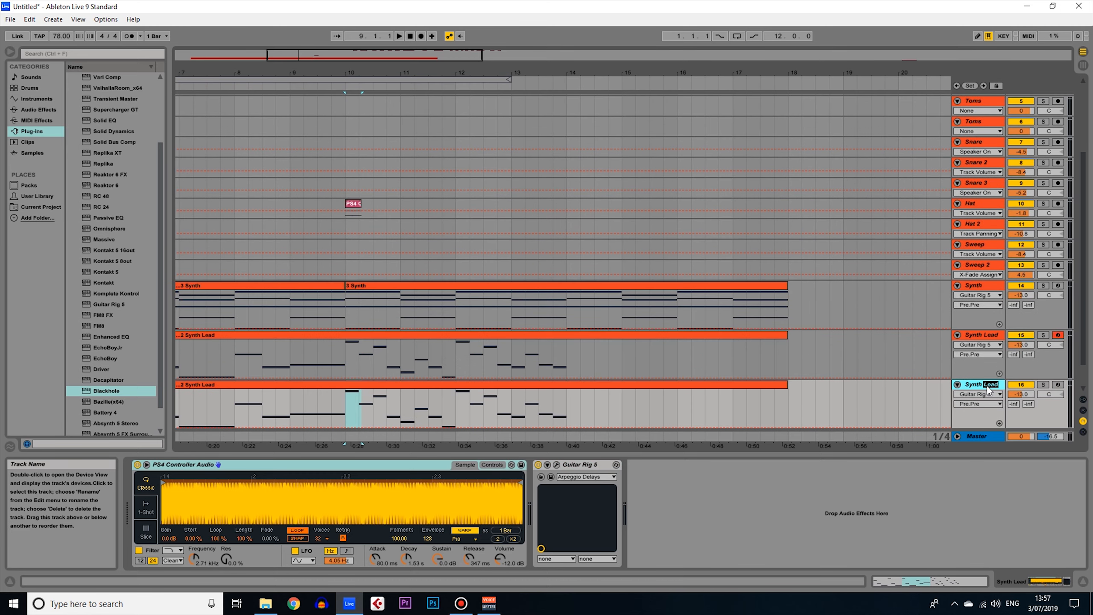
{"action": "key", "text": "Return"}
{"action": "left_click", "coordinate": [988, 386]}
{"action": "type", "text": "Bass"}
{"action": "key", "text": "Return"}
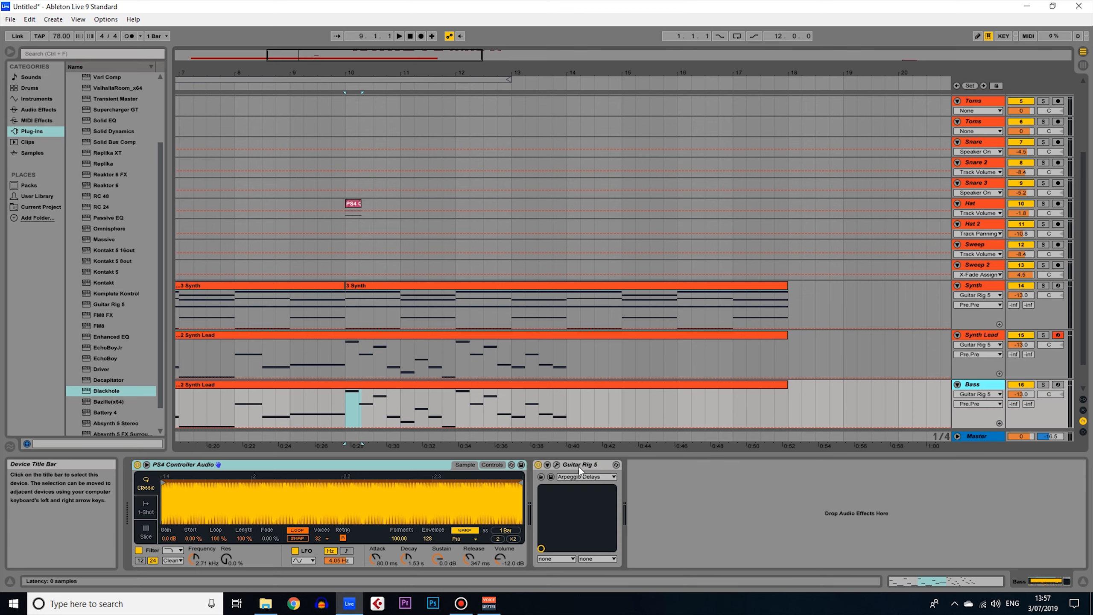
Remove Guitar Rig 5 from the Bass track, arm the track, and lower Simpler's filter frequency to 188 Hz.
{"action": "left_click", "coordinate": [601, 464]}
{"action": "key", "text": "Delete"}
{"action": "left_click", "coordinate": [1055, 386]}
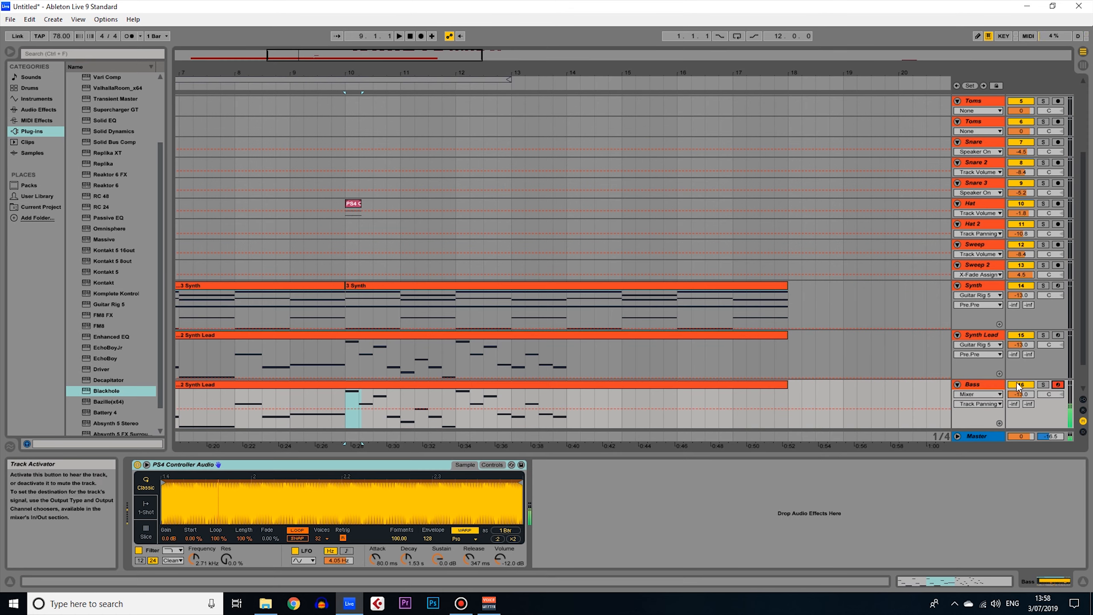
{"action": "left_click_drag", "start_coordinate": [195, 558], "coordinate": [186, 576]}
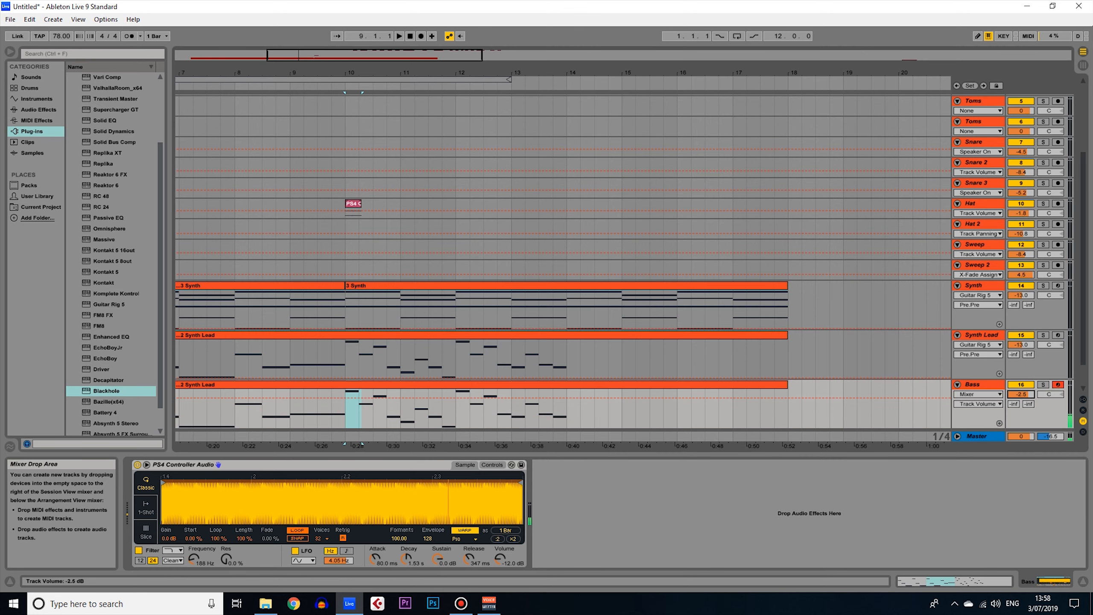
Add EQ Eight to the Bass track, boost the lows by 10 dB at 80.5 Hz, raise the output gain, and start recording from bar 9.
{"action": "left_click", "coordinate": [58, 110]}
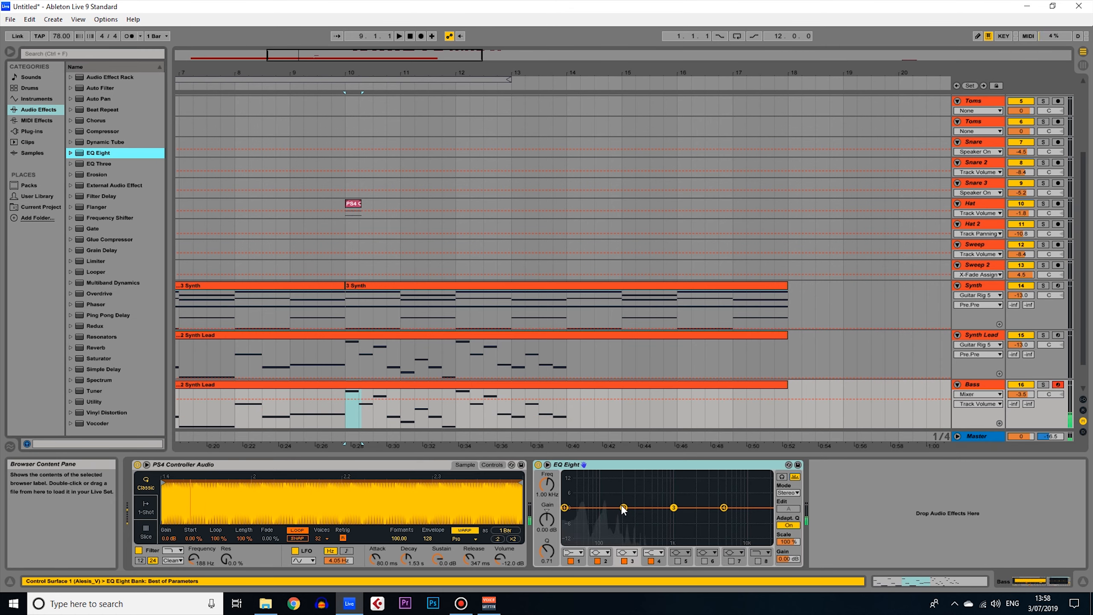
{"action": "left_click_drag", "start_coordinate": [622, 507], "coordinate": [595, 484]}
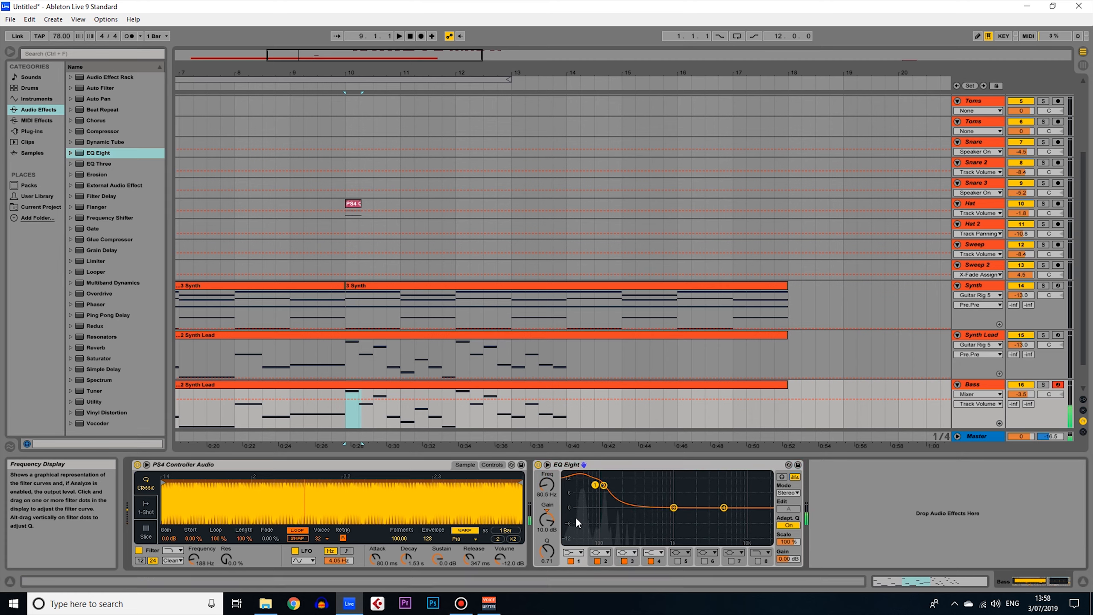
{"action": "left_click_drag", "start_coordinate": [787, 559], "coordinate": [793, 558]}
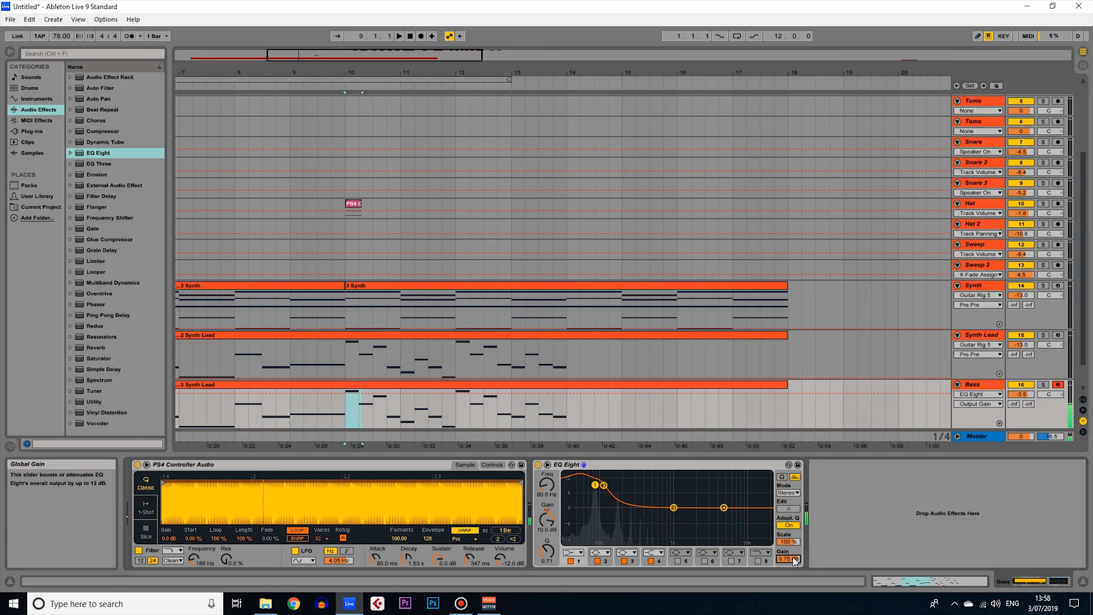
{"action": "left_click", "coordinate": [287, 89]}
{"action": "key", "text": "F9"}
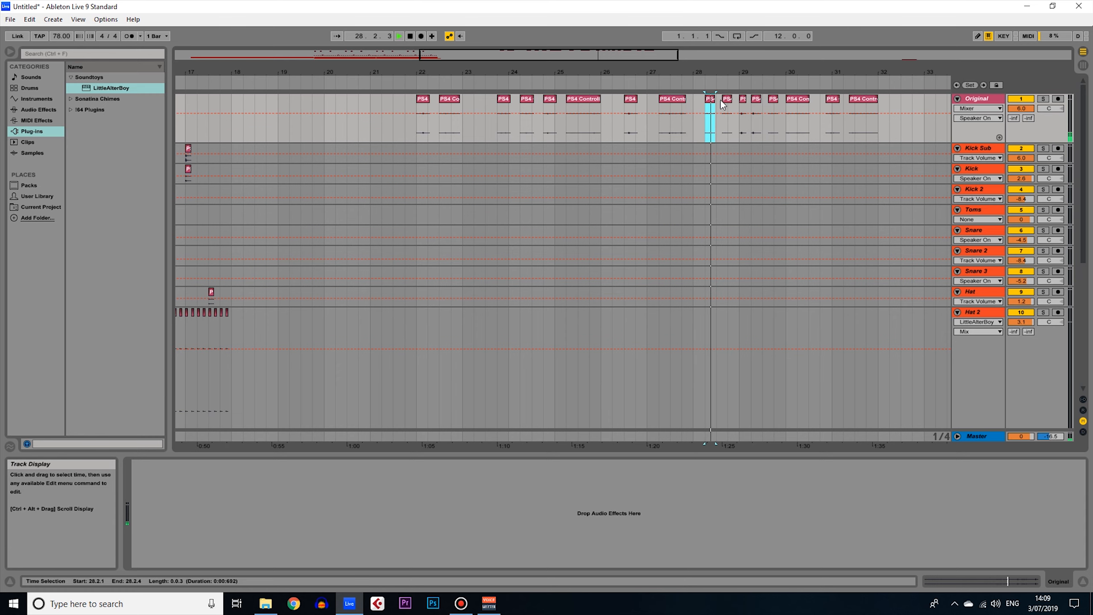
Pick a controller sound for the Toms track, load LittleAlterBoy on it, and adjust the pitch and formant.
{"action": "left_click", "coordinate": [727, 103]}
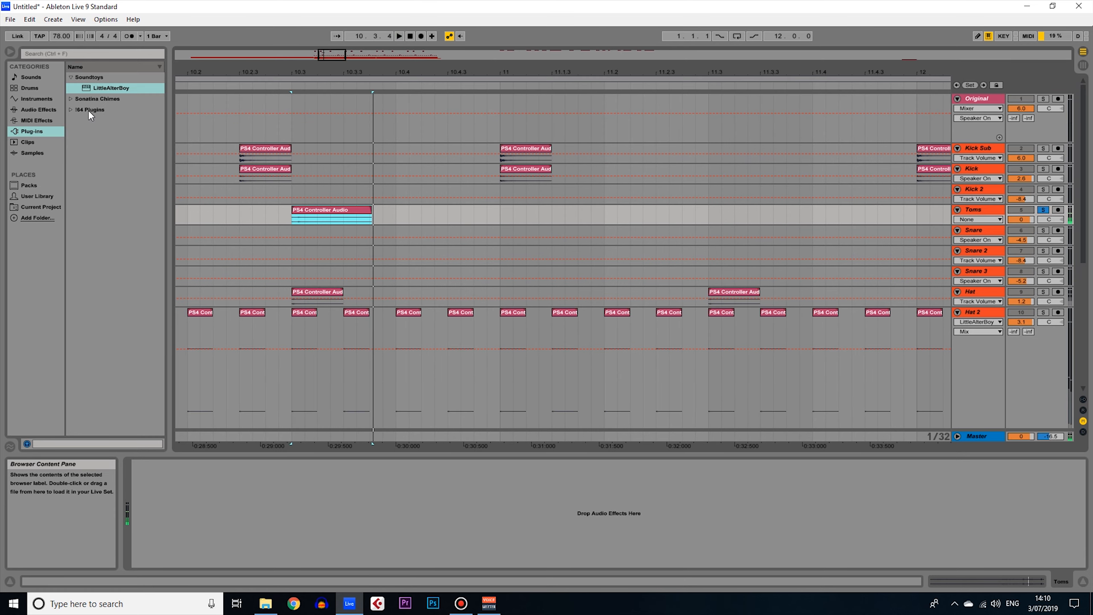
{"action": "double_click", "coordinate": [111, 88]}
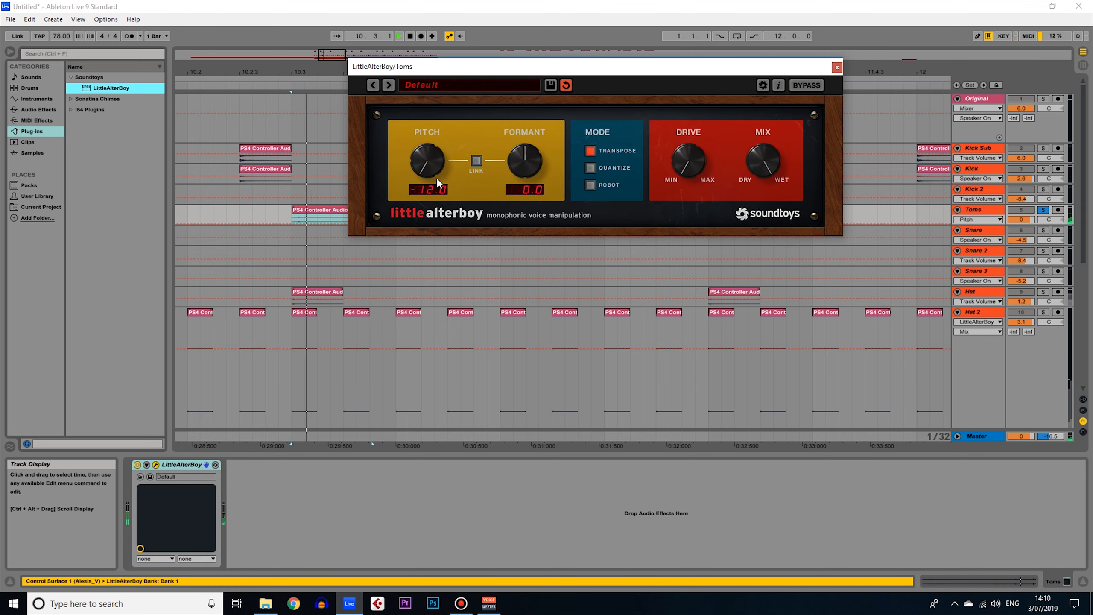
{"action": "left_click_drag", "start_coordinate": [523, 161], "coordinate": [497, 198]}
{"action": "left_click_drag", "start_coordinate": [429, 163], "coordinate": [442, 150]}
{"action": "left_click_drag", "start_coordinate": [524, 161], "coordinate": [529, 148]}
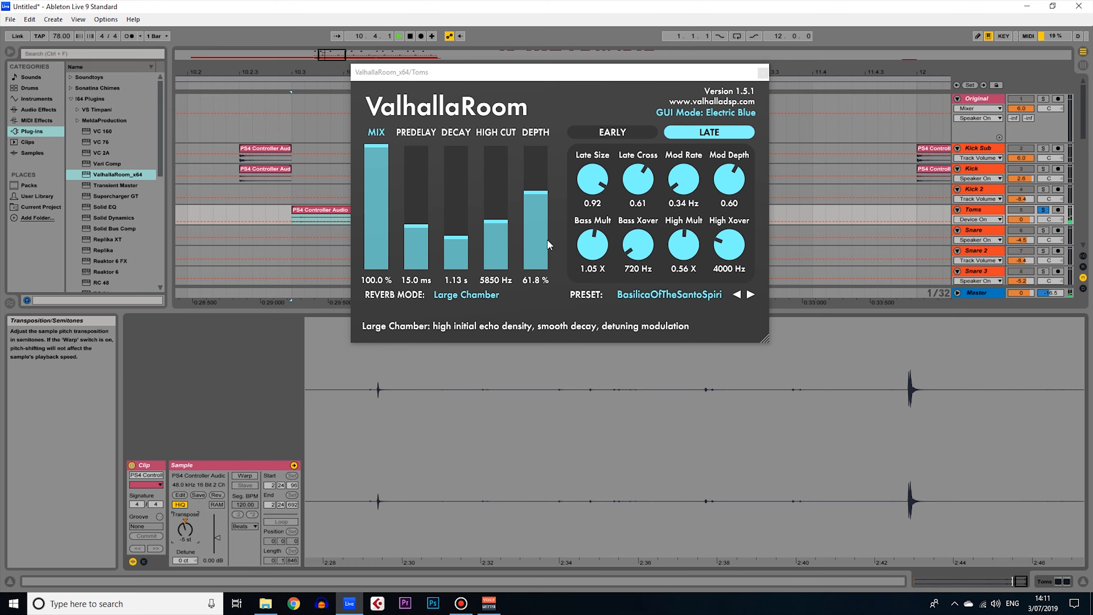
Close the ValhallaRoom window and replay the tom clip to hear its reverb.
{"action": "key", "text": "space"}
{"action": "left_click", "coordinate": [762, 72]}
{"action": "key", "text": "space"}
{"action": "key", "text": "space"}
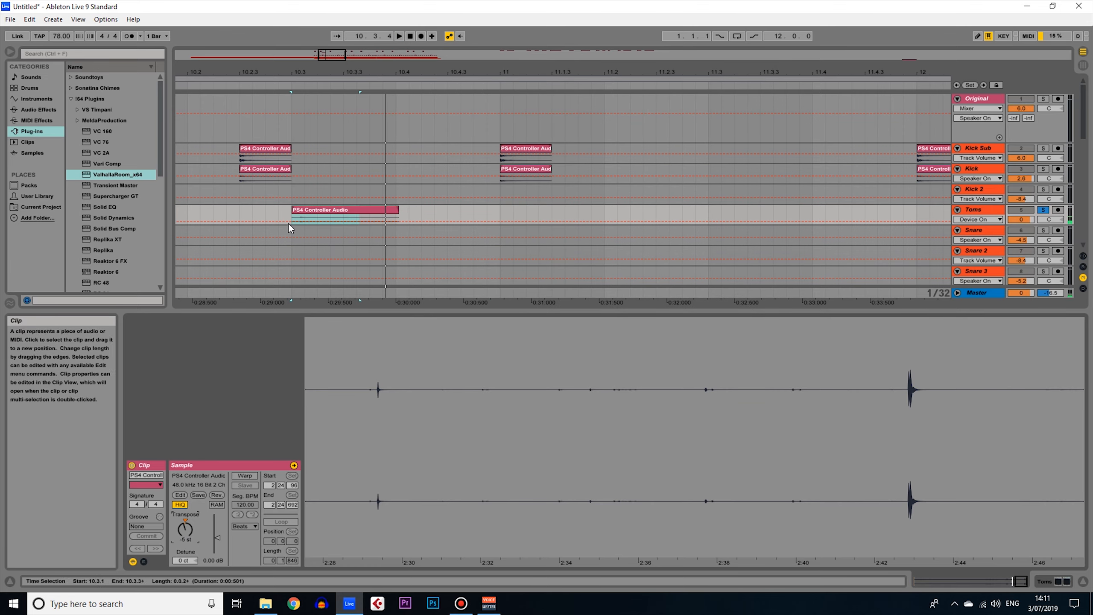
{"action": "key", "text": "space"}
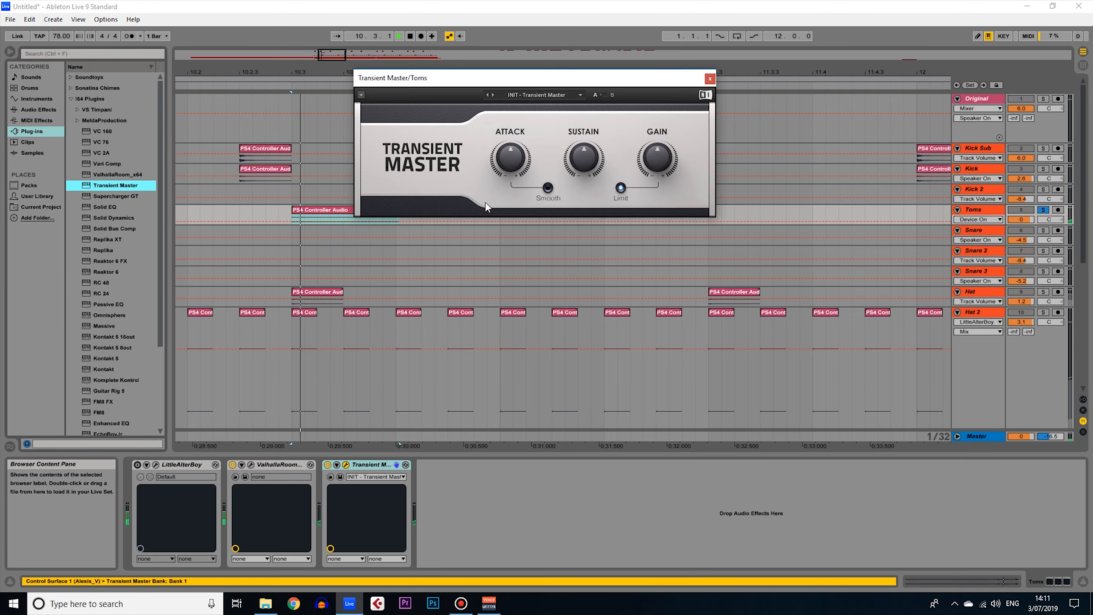
Set Transient Master's attack to 100% on the Toms track and adjust its sustain during playback.
{"action": "key", "text": "space"}
{"action": "key", "text": "space"}
{"action": "mouse_move", "coordinate": [512, 156]}
{"action": "left_mouse_down"}
{"action": "mouse_move", "coordinate": [523, 147]}
{"action": "mouse_move", "coordinate": [523, 181]}
{"action": "mouse_move", "coordinate": [518, 161]}
{"action": "left_mouse_up"}
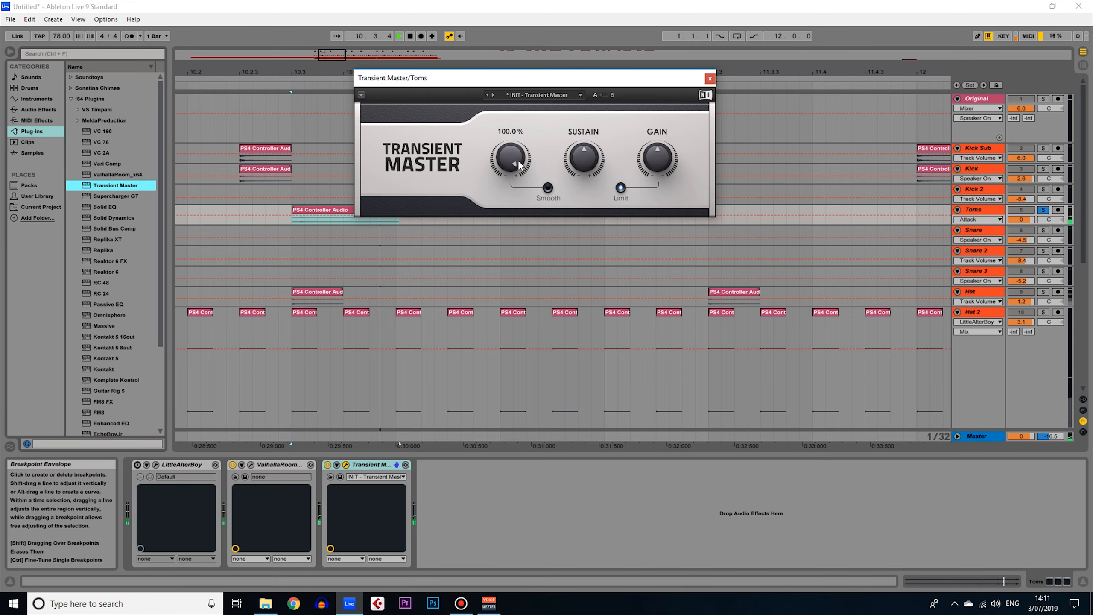
{"action": "left_click_drag", "start_coordinate": [591, 160], "coordinate": [591, 158]}
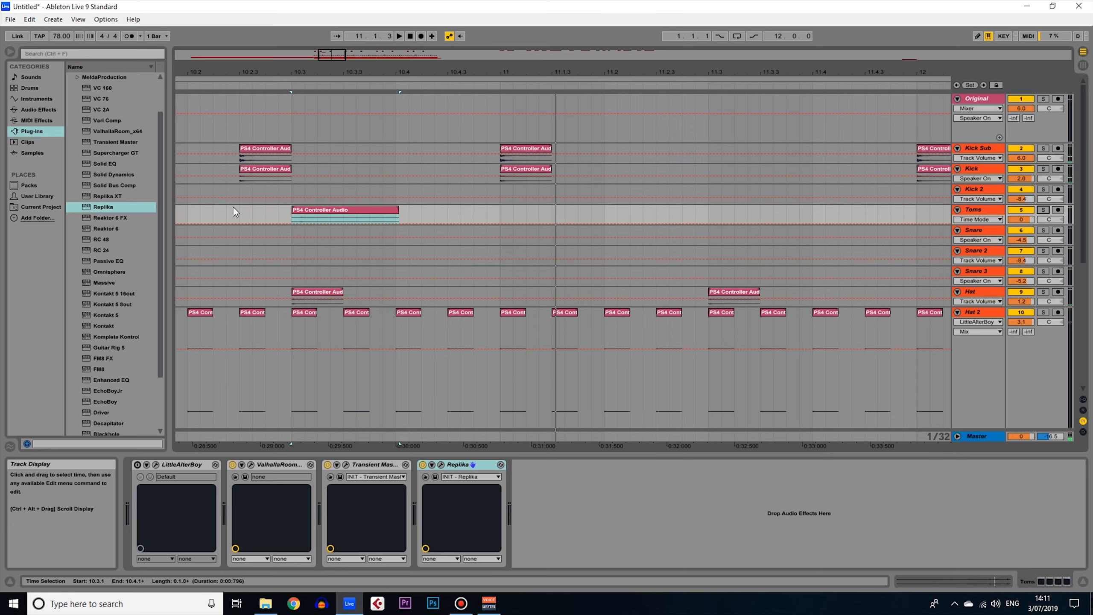
Play the beat from 10.2.3, raise the Toms track volume to 5.2 dB, and open the tom clip's sample settings.
{"action": "left_click", "coordinate": [238, 206]}
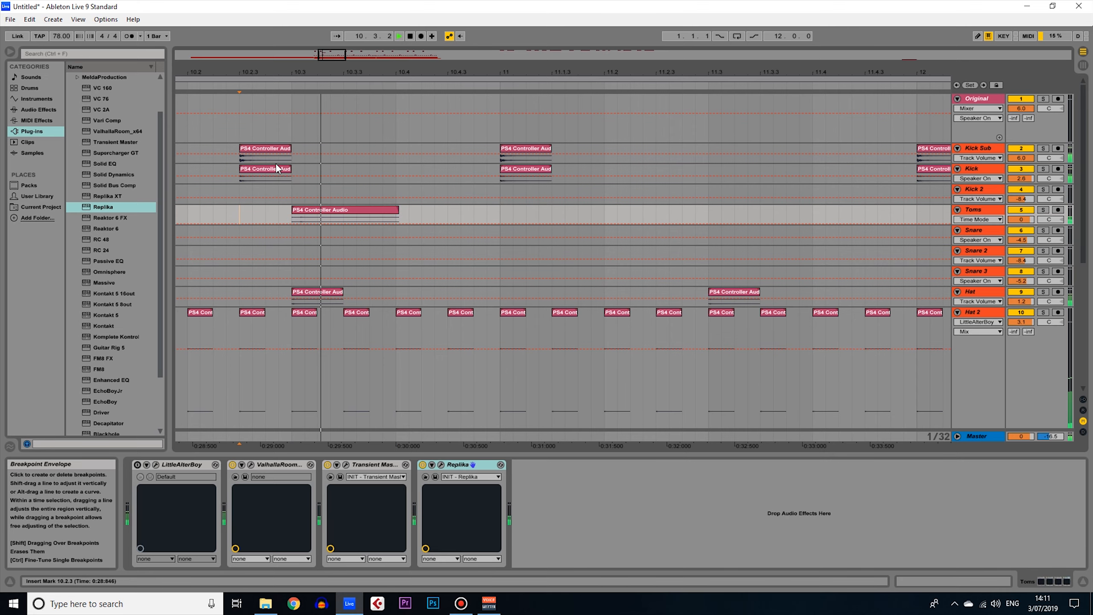
{"action": "left_click_drag", "start_coordinate": [1026, 219], "coordinate": [1026, 193]}
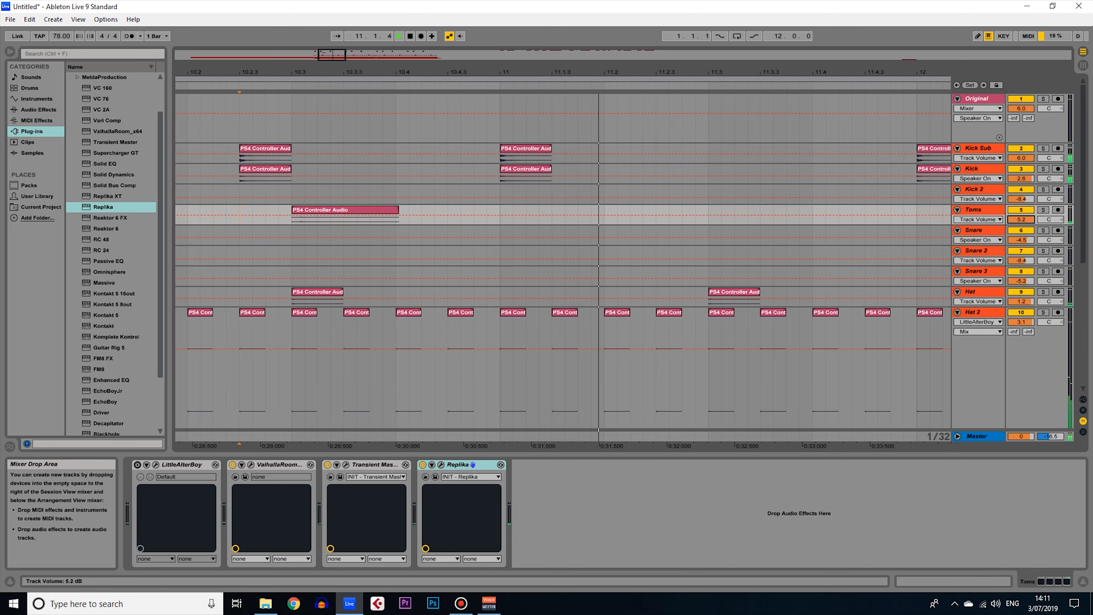
{"action": "double_click", "coordinate": [321, 208]}
{"action": "key", "text": "space"}
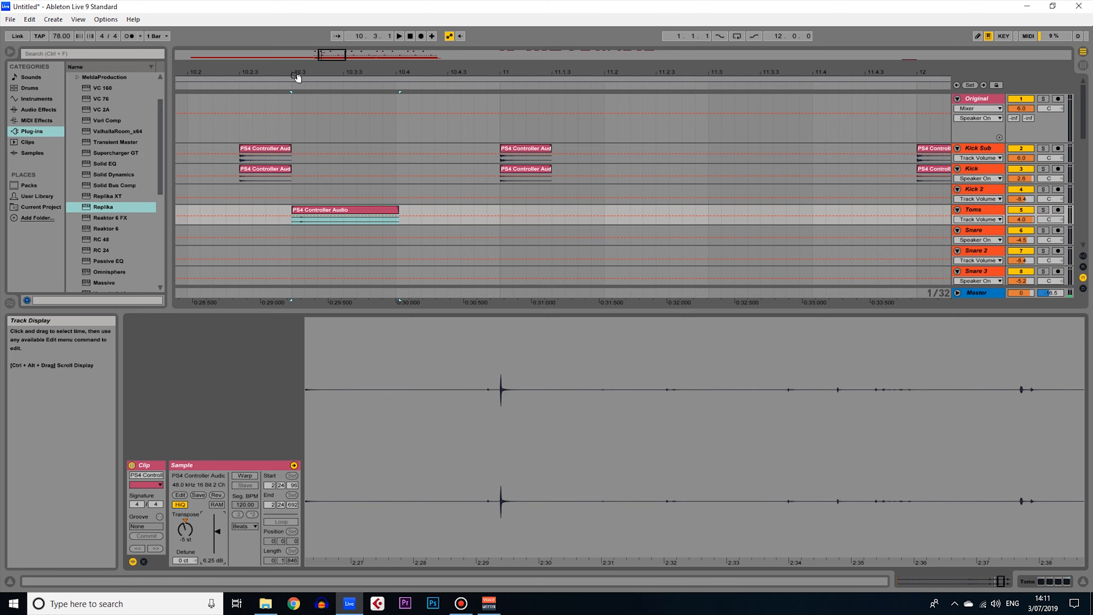
Tighten the start of the tom clip, keep it aligned to 10.3, and play it back.
{"action": "key", "text": "z"}
{"action": "mouse_move", "coordinate": [271, 211]}
{"action": "left_mouse_down"}
{"action": "mouse_move", "coordinate": [302, 210]}
{"action": "mouse_move", "coordinate": [286, 211]}
{"action": "left_mouse_up"}
{"action": "key", "text": "space"}
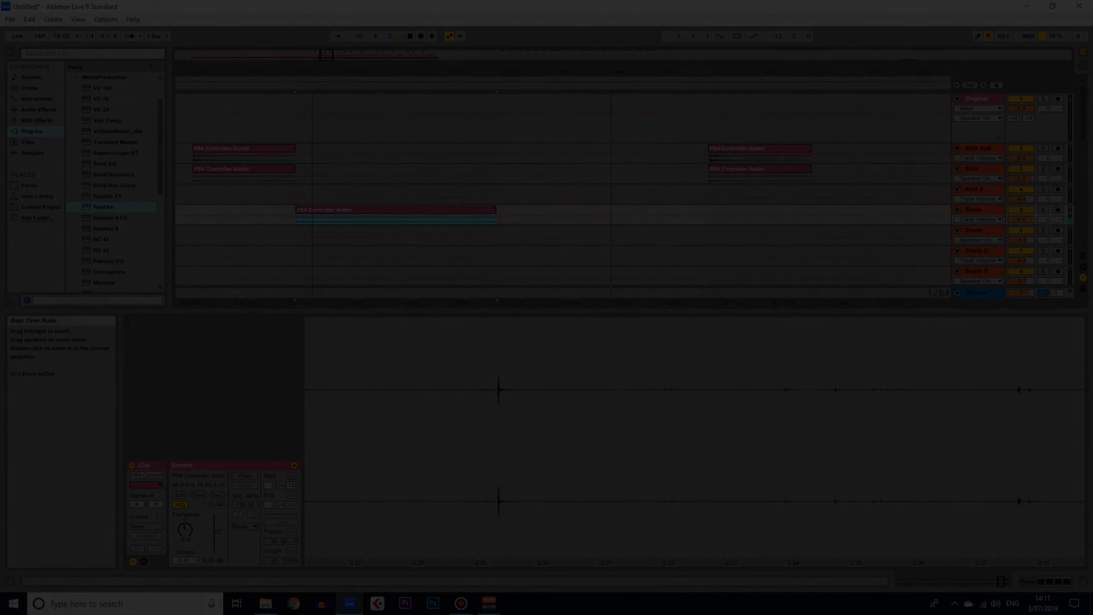